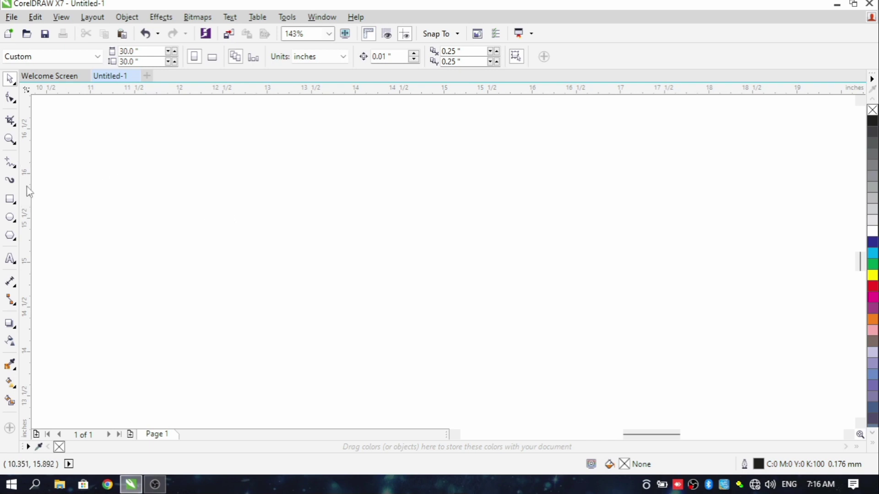
Step: Draw a horizontal rectangle about 5.29 by 1.67 inches on the page
click(10, 199)
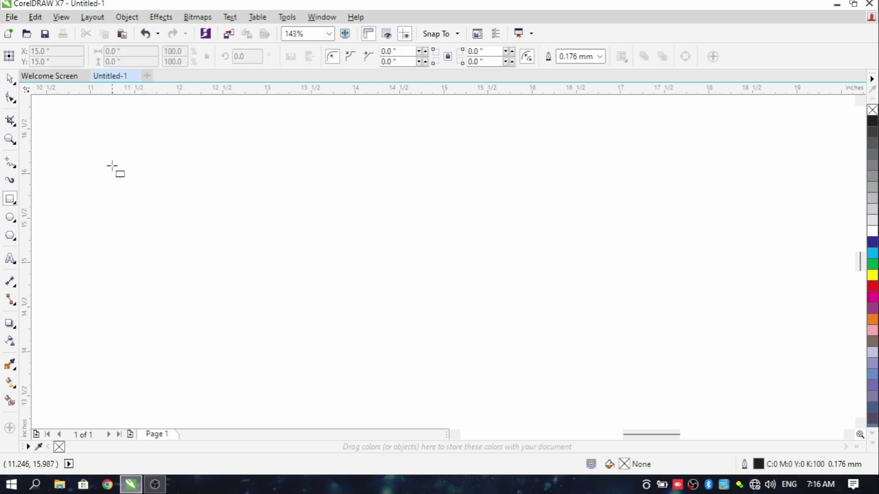
drag(110, 158, 578, 307)
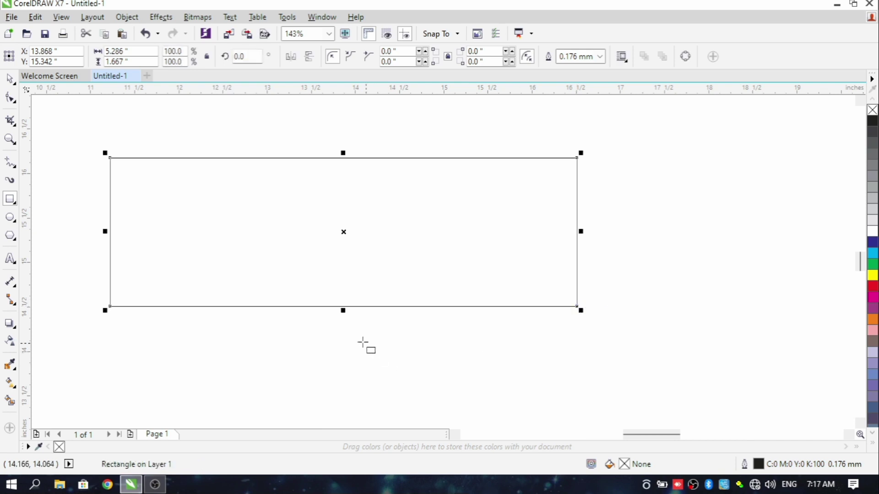
click(189, 163)
Step: Draw a 2-Point Line slanting down to the right from the rectangle's upper edge to its lower edge, about 1.27 inches wide
click(10, 164)
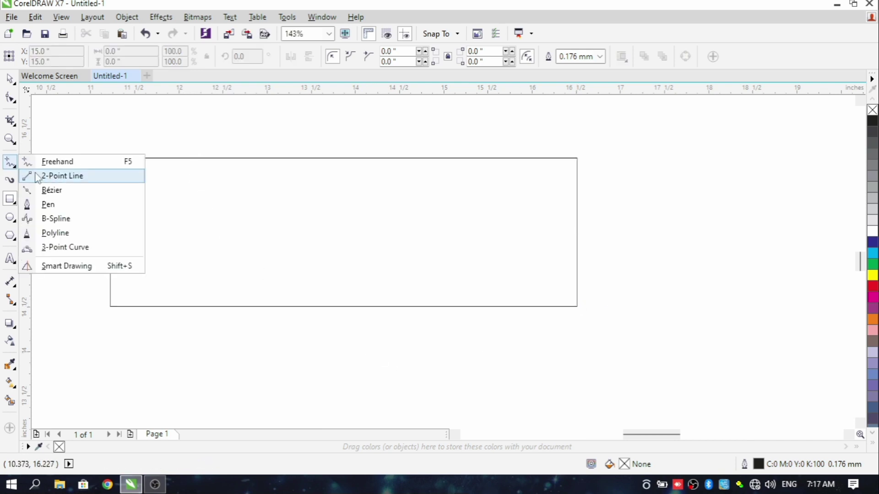
click(38, 173)
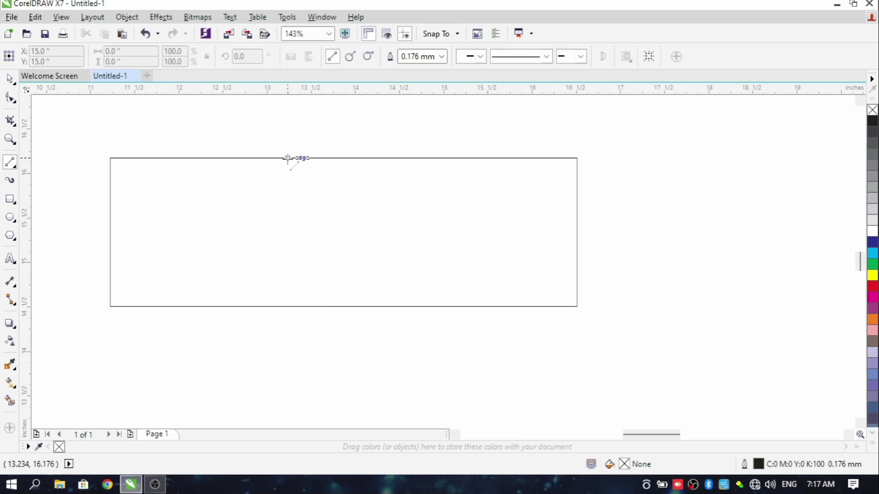
drag(294, 158, 407, 306)
key(Escape)
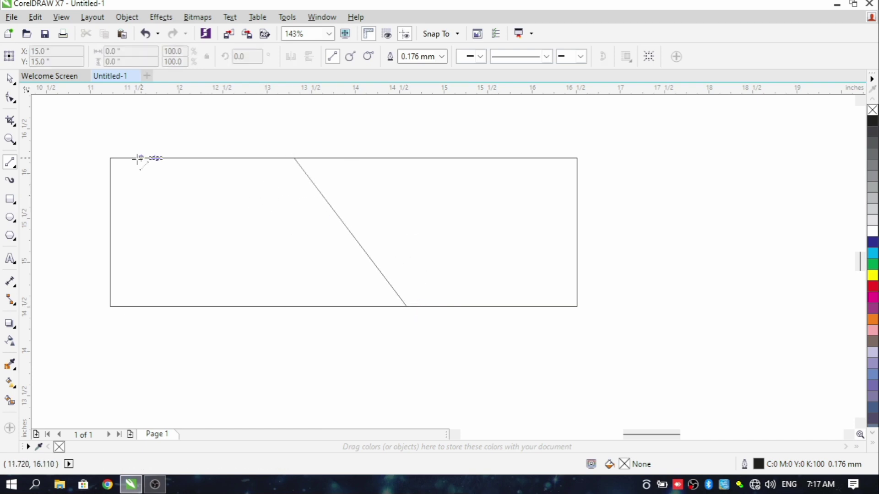
Step: Convert the diagonal line to a curve and bow it down toward the lower left
click(10, 97)
click(348, 230)
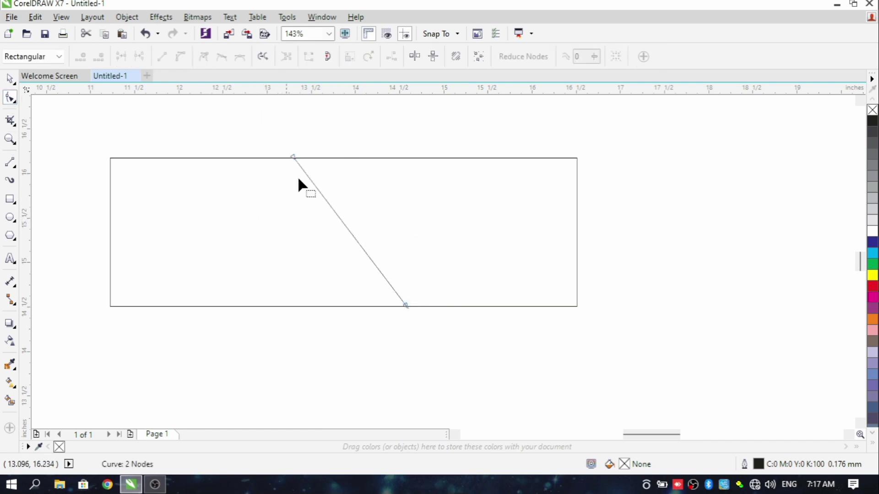
click(351, 233)
key(plus)
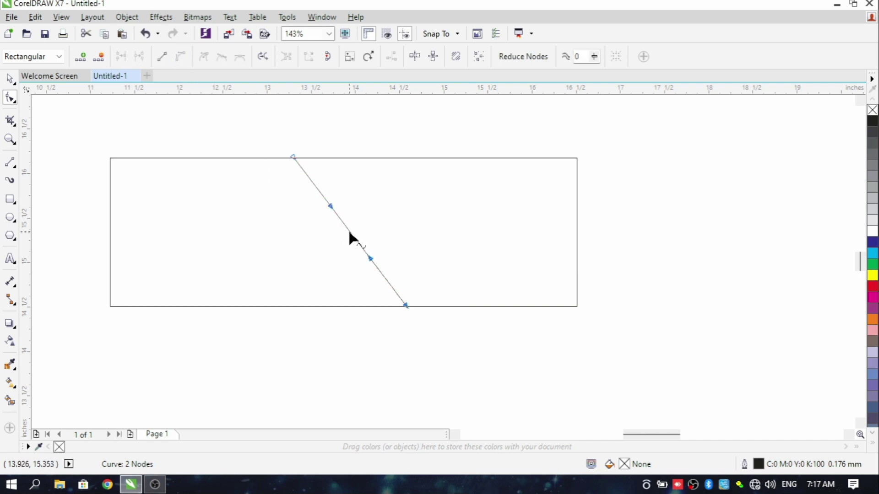
drag(349, 232, 326, 246)
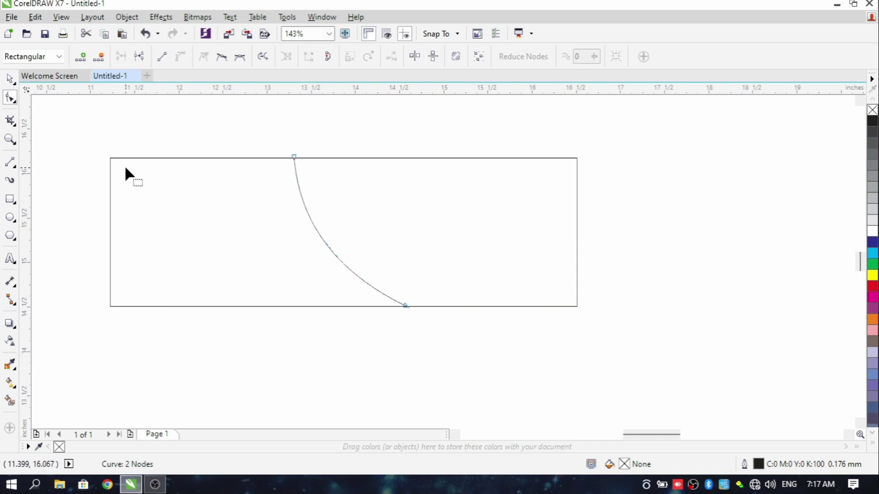
Step: Draw a second line from near the rectangle's upper-left corner to its lower edge, about 2.18 by 1.57 inches, and bow it toward the upper right
click(10, 162)
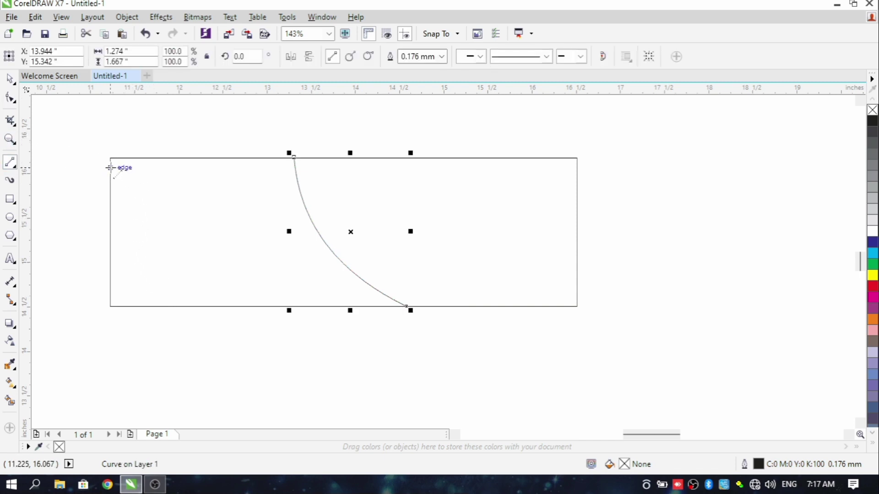
click(110, 166)
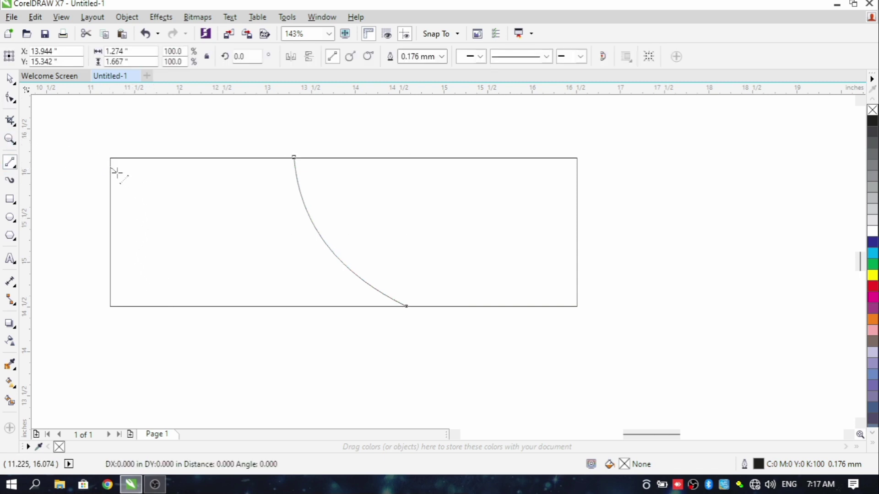
click(303, 306)
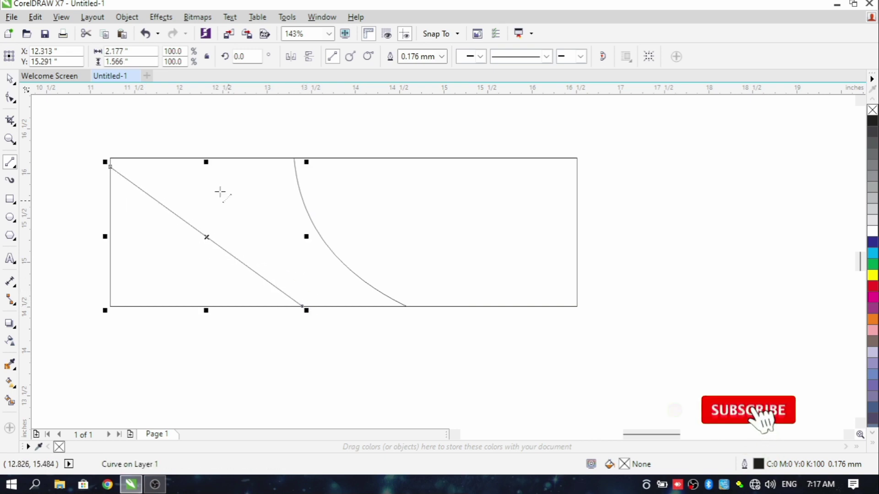
click(11, 97)
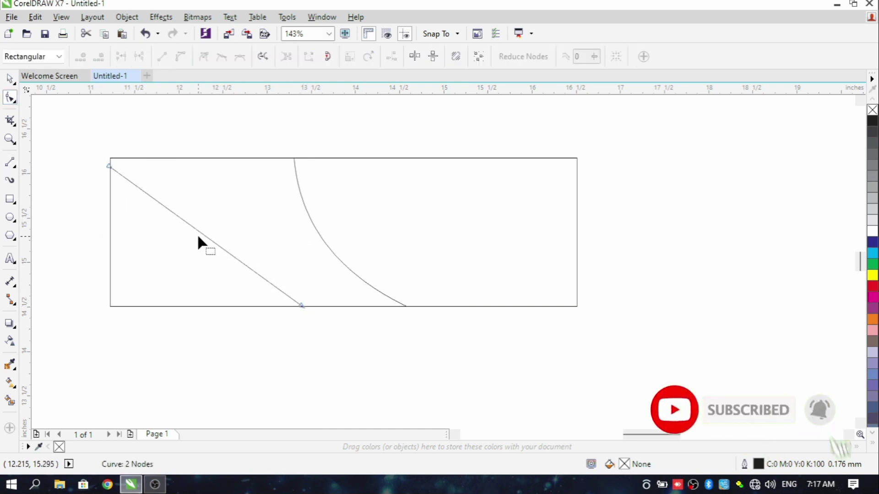
click(202, 236)
click(180, 56)
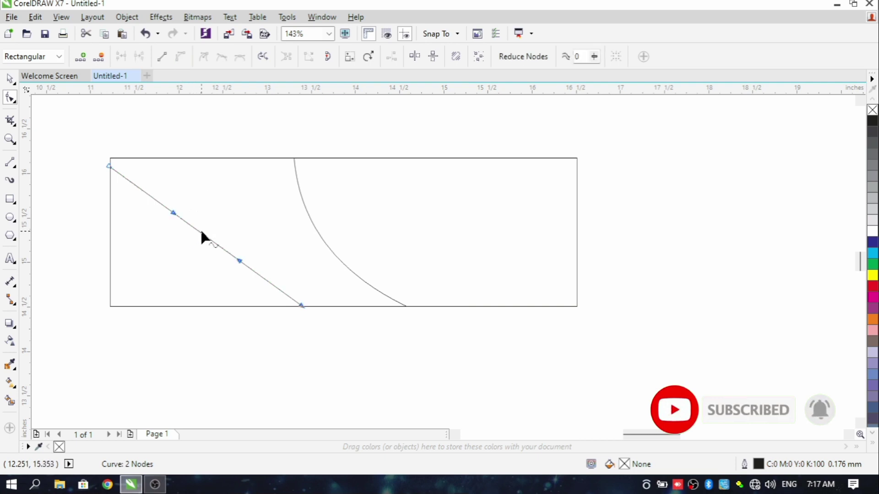
drag(202, 232, 254, 191)
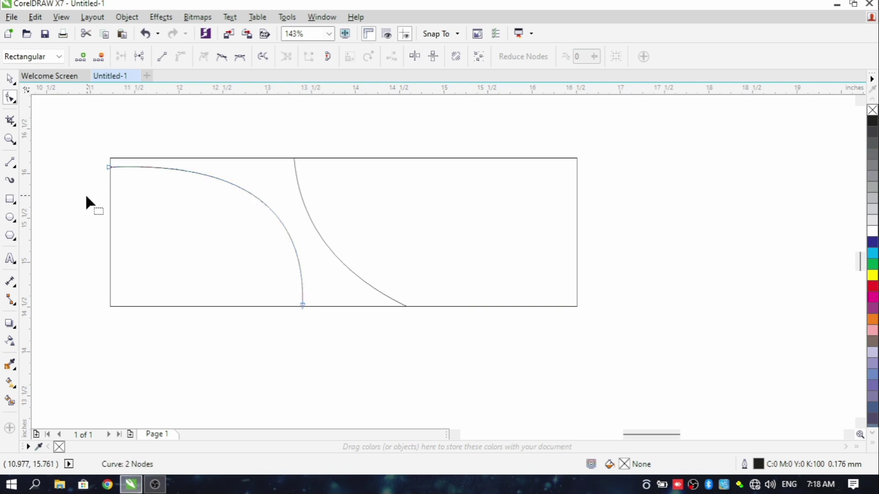
Step: Draw a third line from the rectangle's left edge to its upper edge, about 2.64 by 0.75 inches, and bend it deeply downward
click(10, 162)
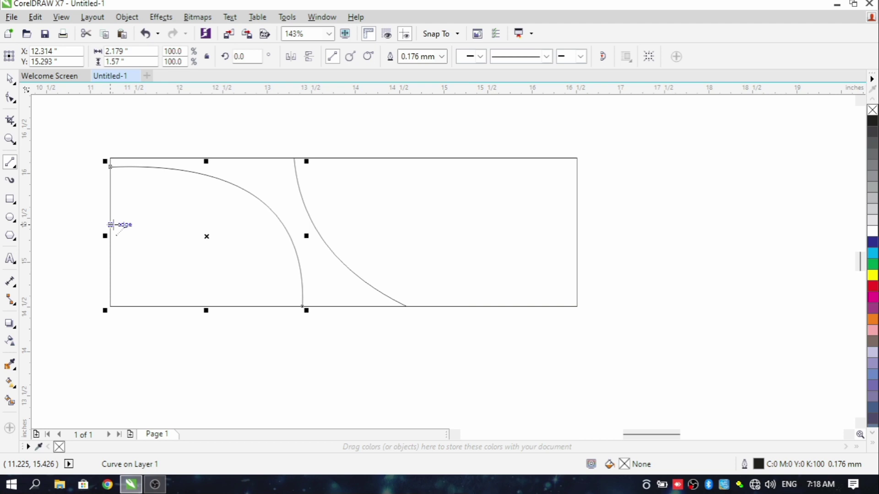
mouse_move(111, 224)
mouse_down()
mouse_move(357, 171)
mouse_move(344, 158)
mouse_up()
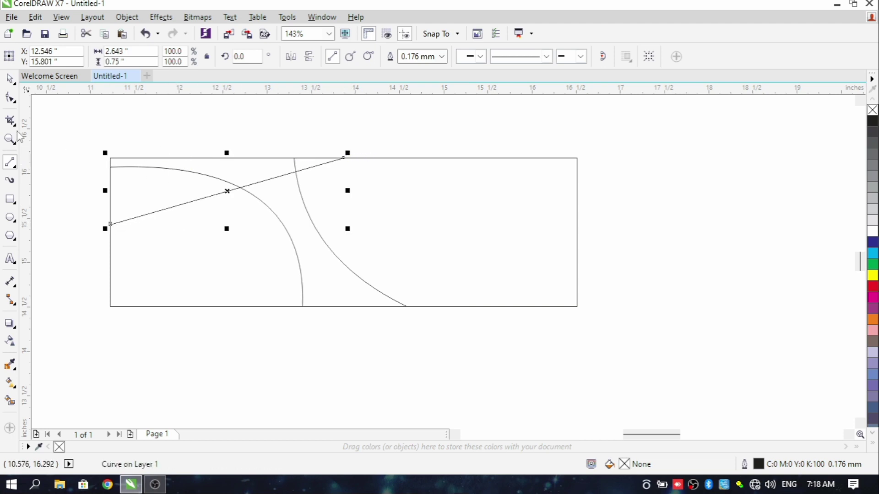
click(10, 97)
click(227, 192)
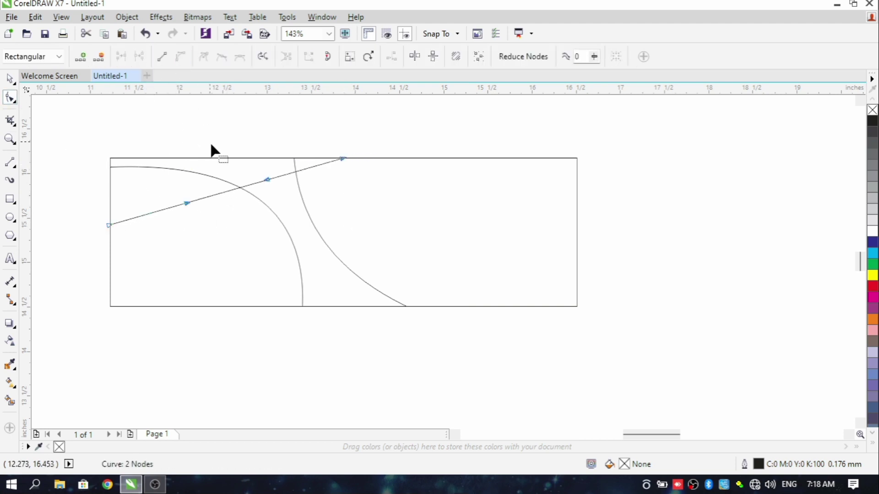
drag(230, 190, 250, 277)
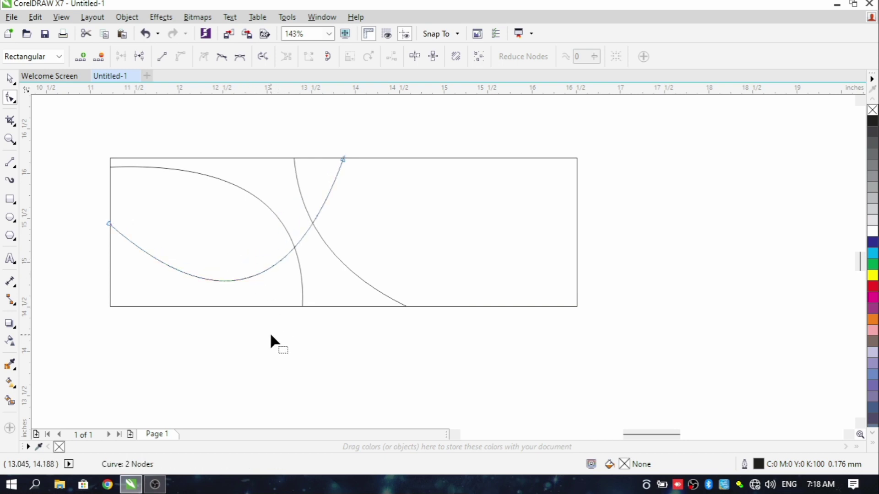
Step: Create filled shapes from all six regions enclosed by the rectangle and curves with Smart Fill
click(11, 401)
click(123, 292)
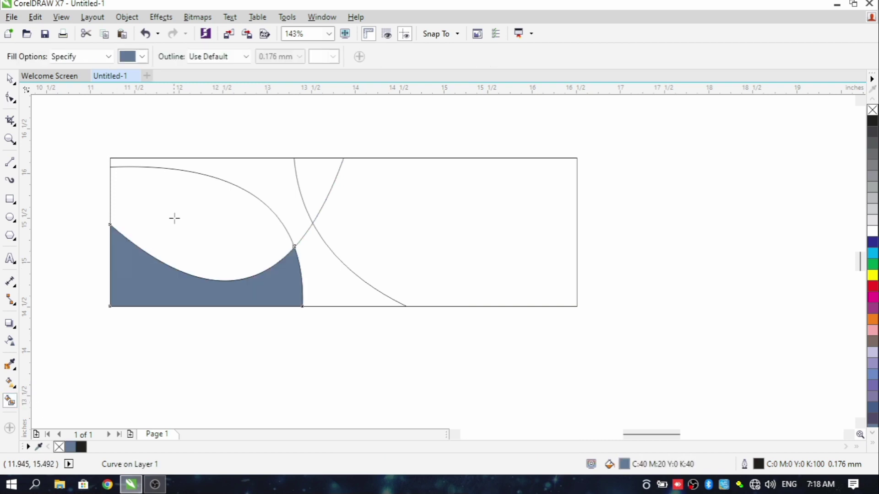
click(174, 218)
click(265, 186)
click(320, 268)
click(350, 235)
click(316, 176)
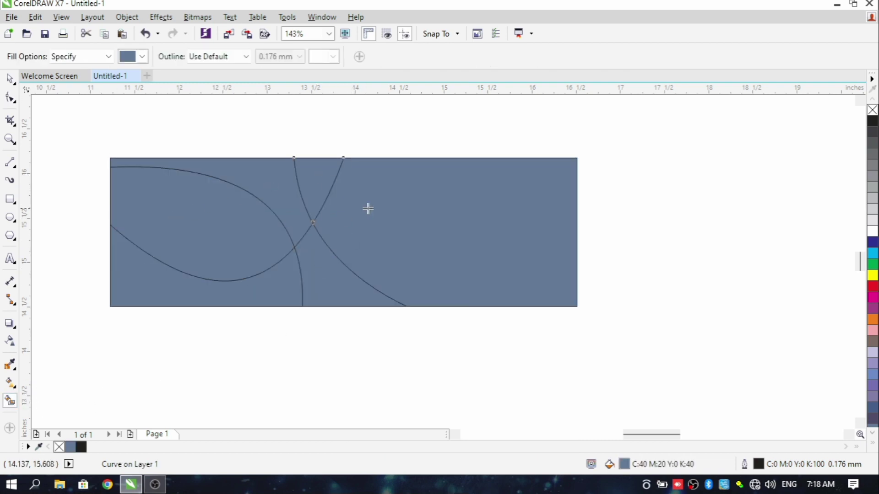
Step: Fill the large right-hand region of the rectangle with light gray (K:10)
click(10, 80)
click(371, 251)
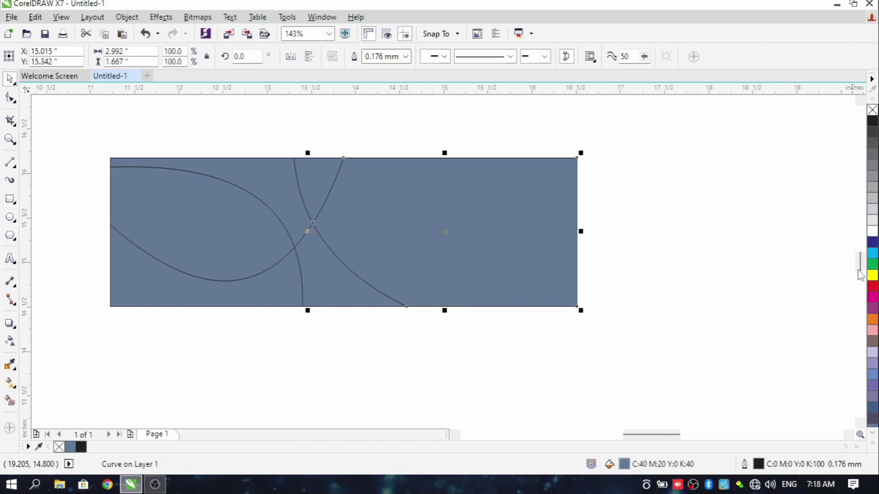
click(872, 220)
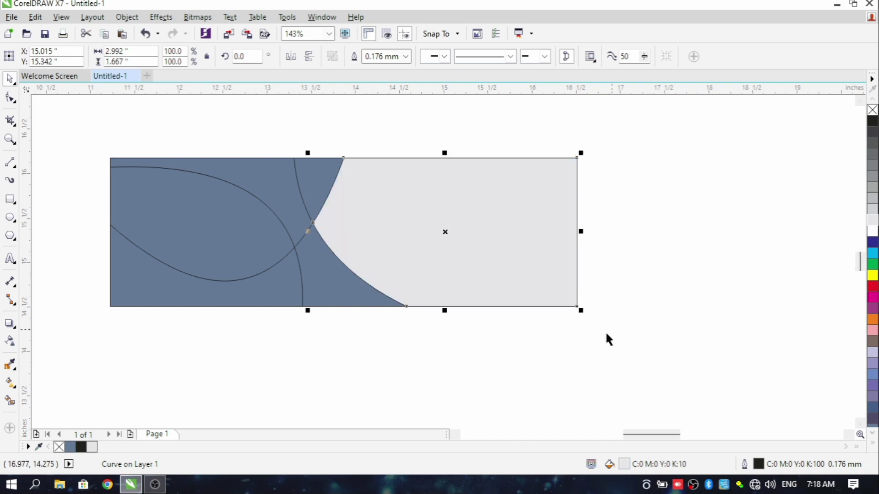
click(474, 353)
Step: Fill the leaf-shaped region at the rectangle's left side with dark blue (C:100 M:100 Y:0 K:0)
click(318, 182)
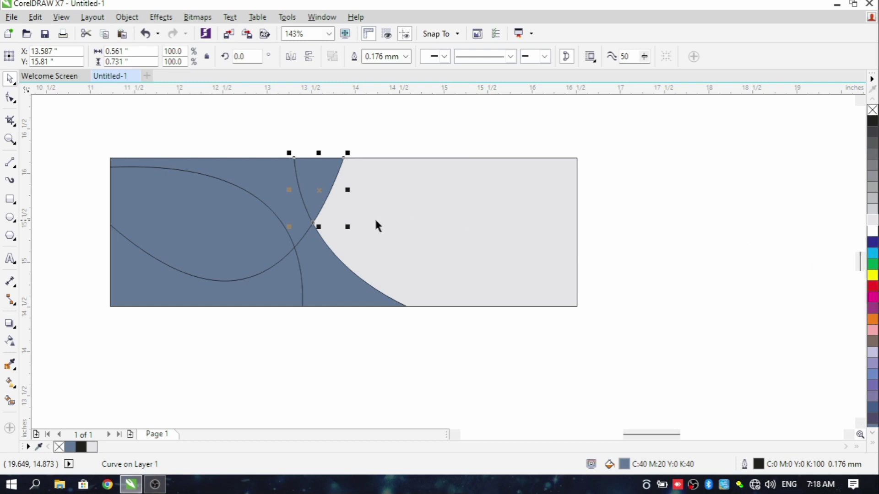
click(281, 226)
click(872, 243)
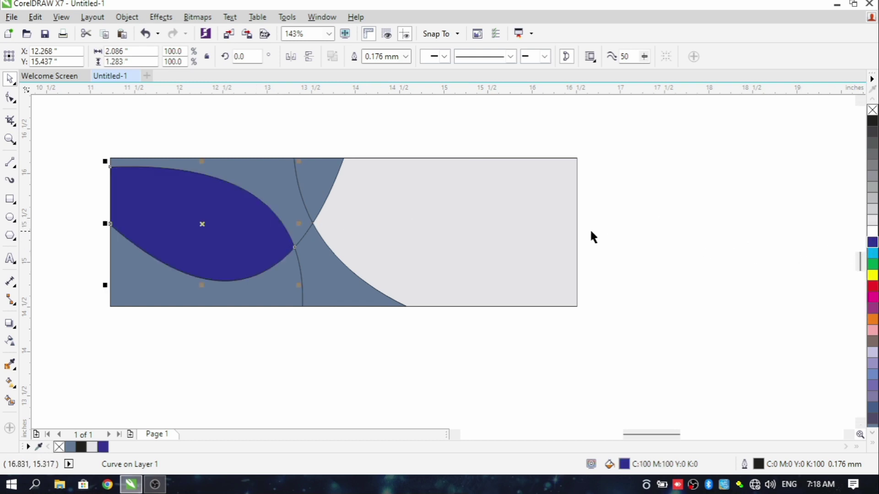
Step: Fill the lower-left region with light blue (C:60 M:40 Y:0 K:0) and the adjoining lower-middle region with cyan
click(253, 292)
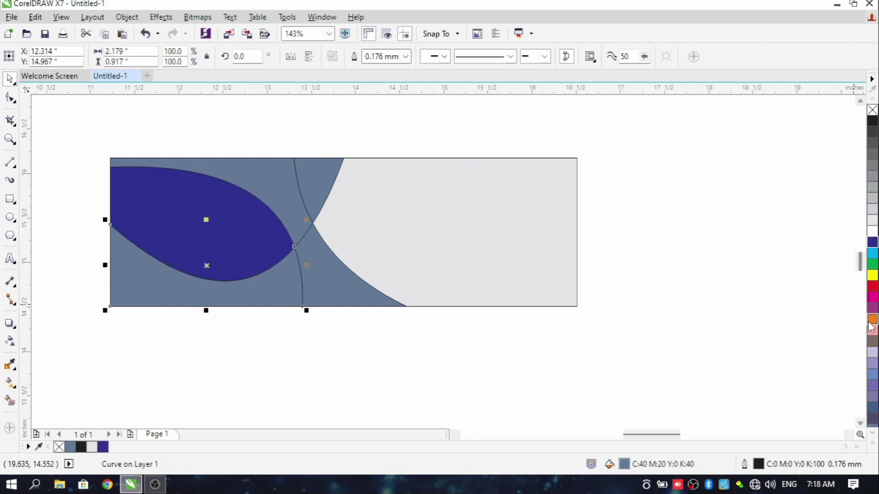
click(872, 386)
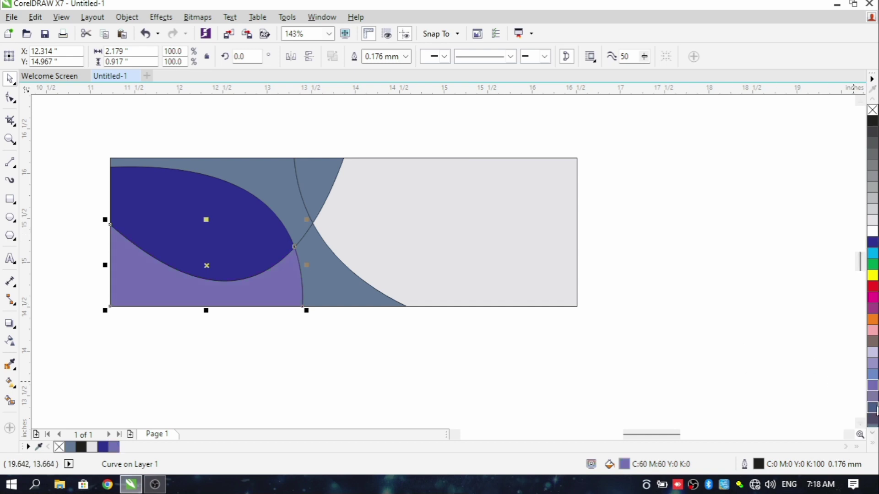
click(873, 407)
click(873, 374)
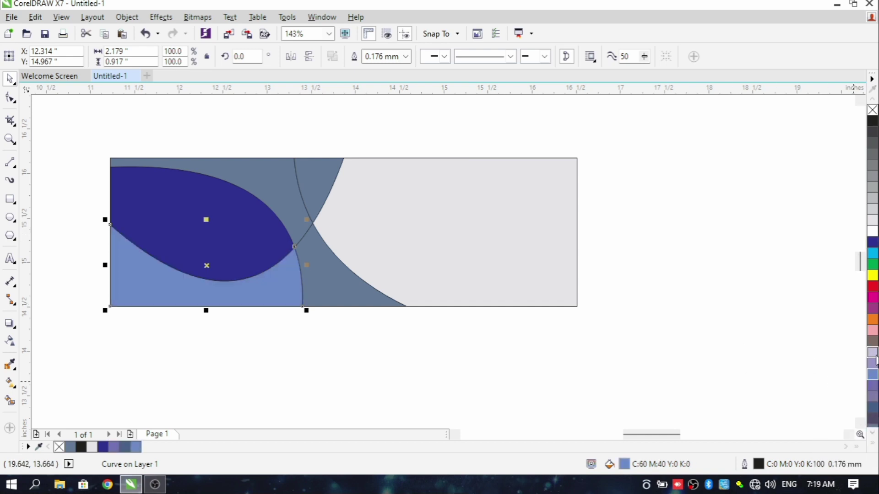
click(330, 275)
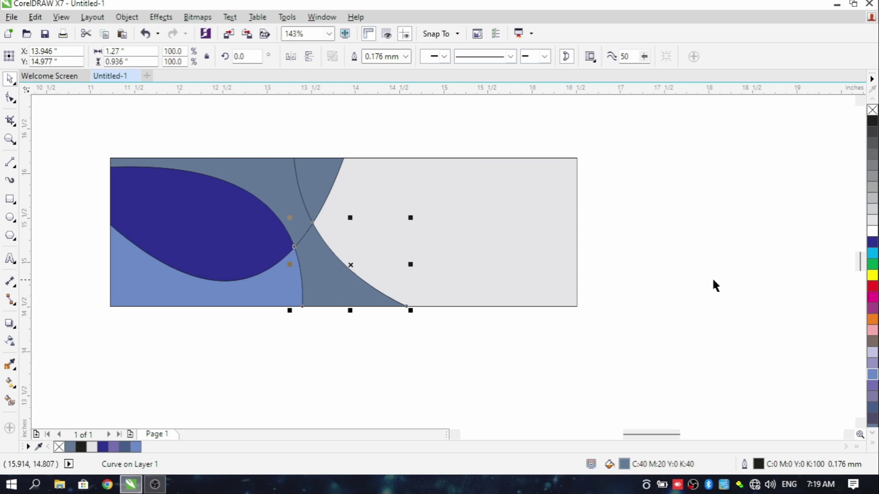
click(873, 253)
Step: Fill the region above the leaf shape with C:60 M:40 Y:0 K:0 and the small upper triangular region with C:40 M:40 Y:0 K:0
click(276, 194)
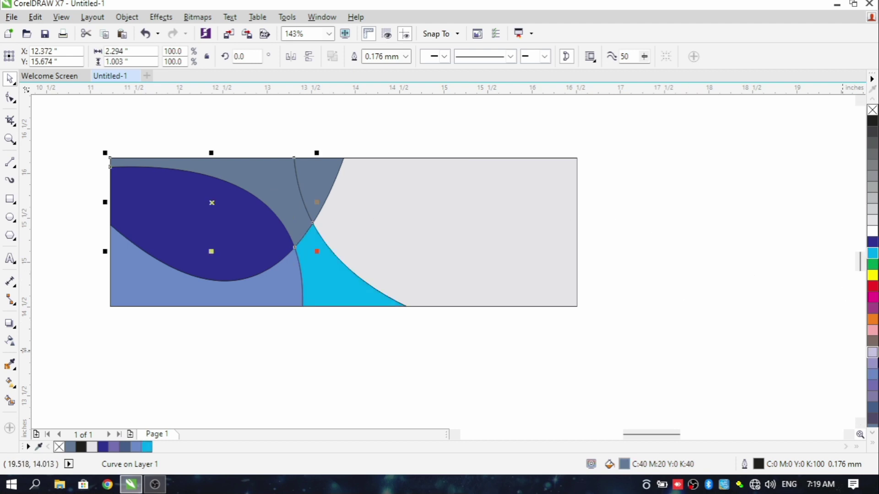
click(873, 374)
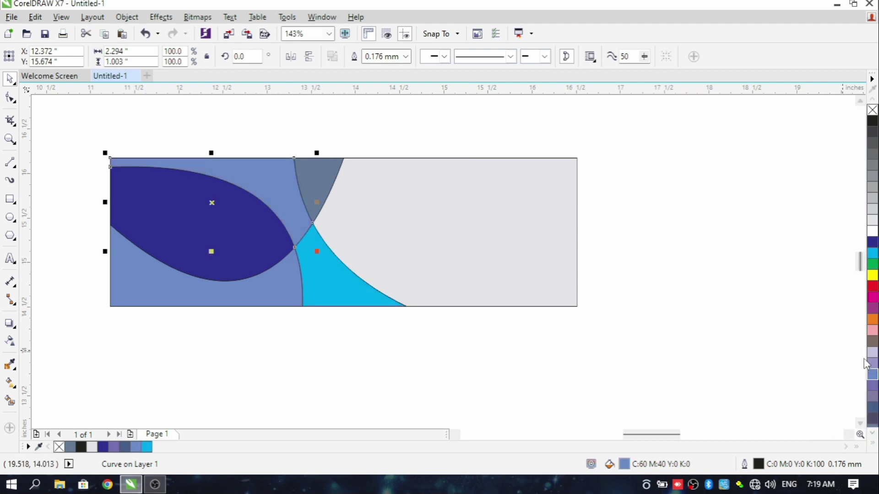
click(318, 191)
click(872, 365)
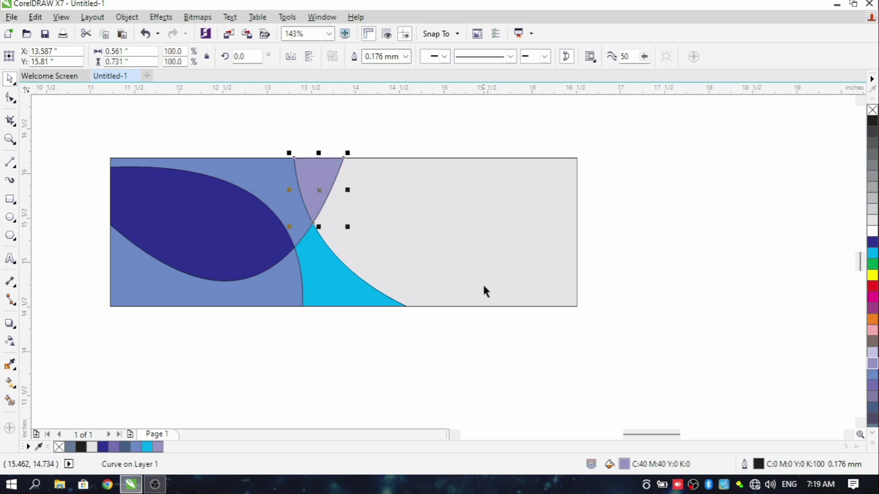
Step: Try several blue shades on the region above the leaf shape and fill it with Turquoise (C:60 M:0 Y:20 K:0)
scroll(872, 367, down, 3)
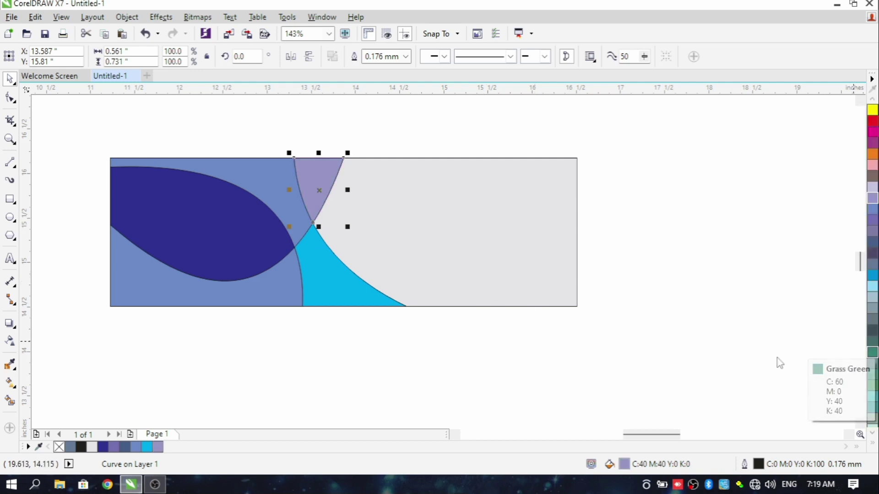
key(Tab)
click(873, 274)
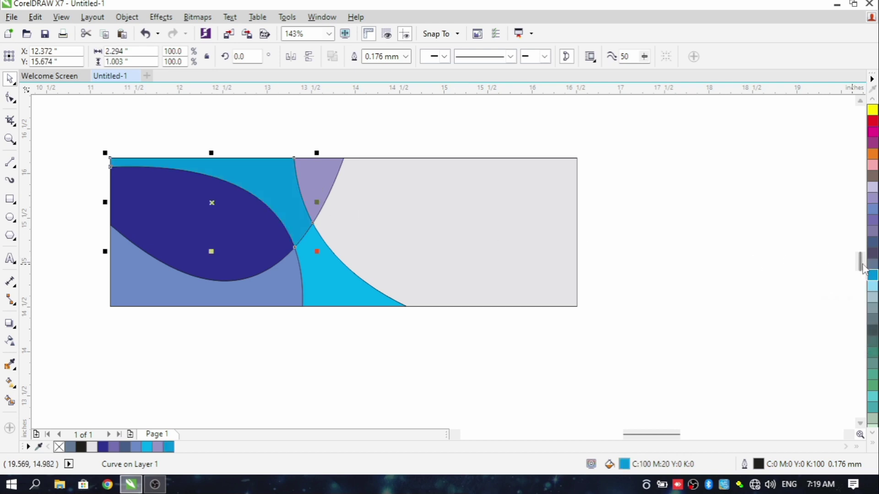
click(872, 264)
click(872, 287)
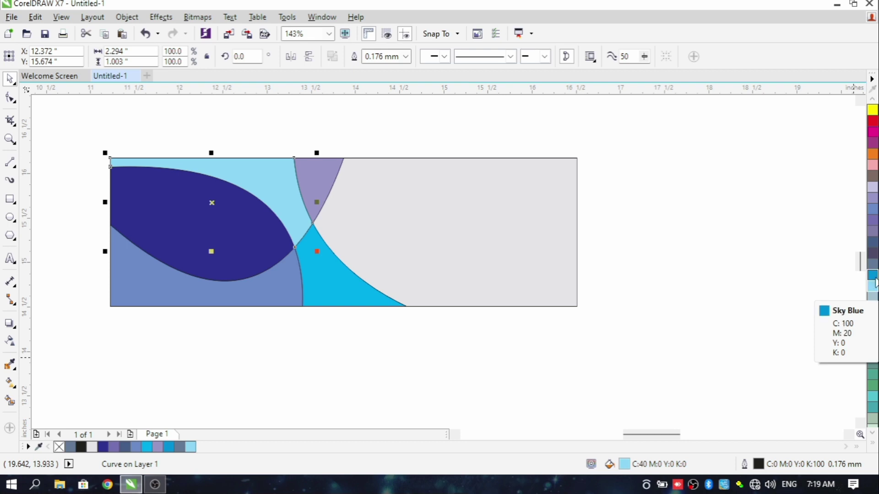
click(872, 398)
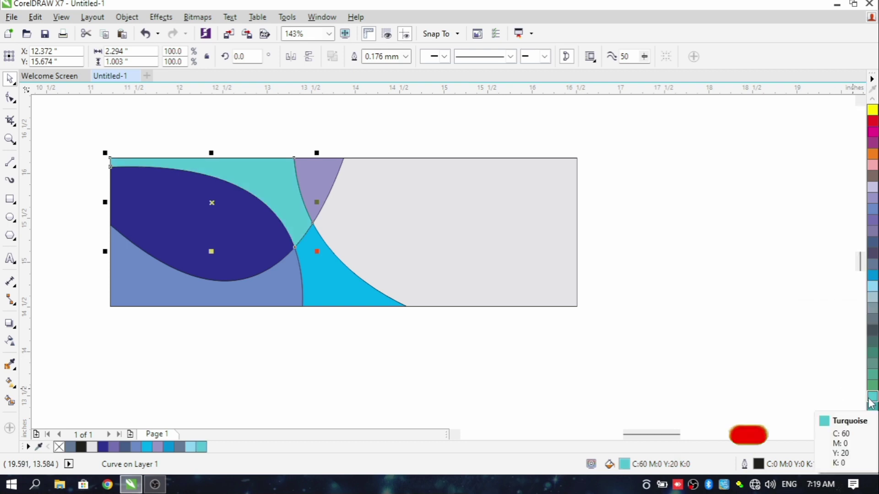
Step: Fill the region above the leaf shape with the darker turquoise C:60 M:0 Y:20 K:20 and deselect it
click(872, 409)
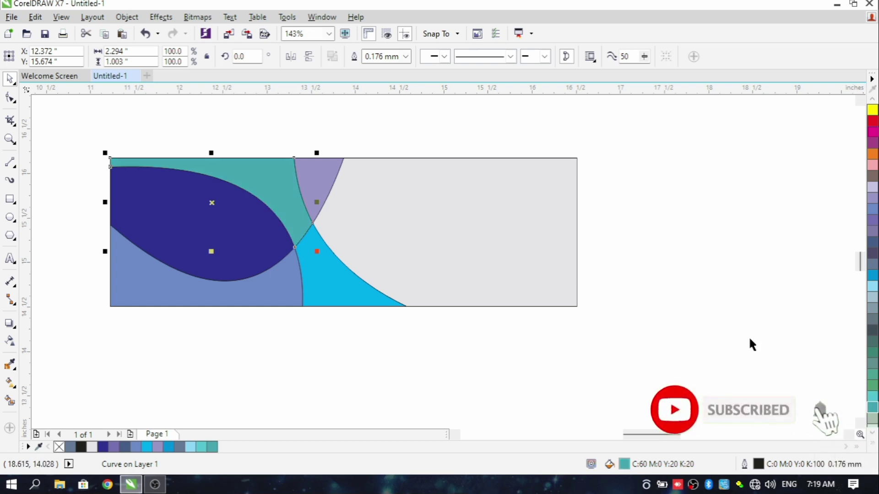
scroll(872, 344, down, 5)
scroll(872, 364, up, 10)
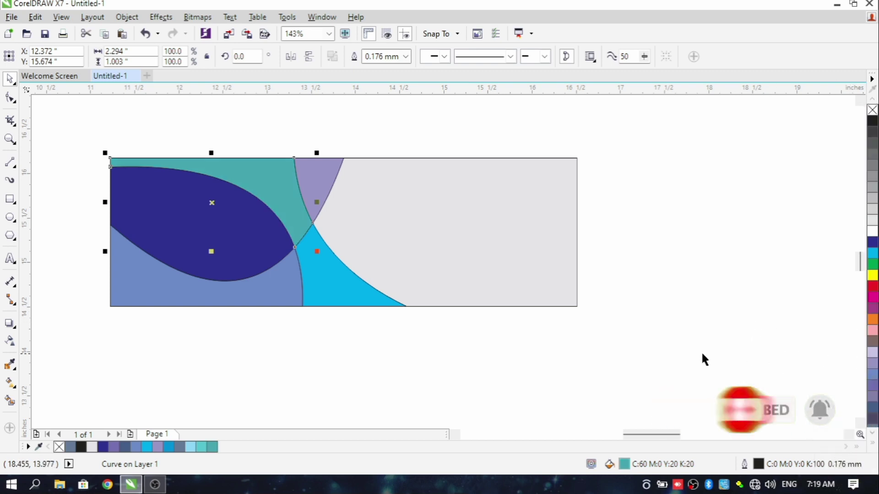
click(547, 338)
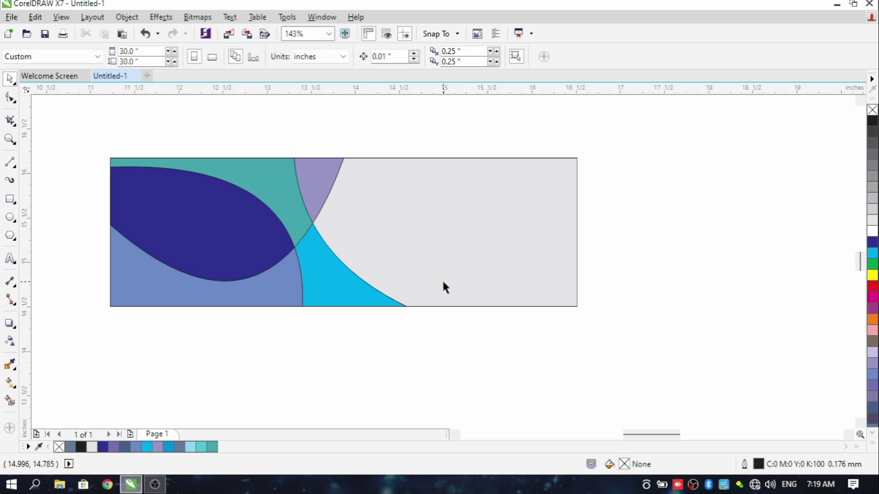
Step: Draw a horizontal line about 0.58 in long in the banner's gray area and set its outline width to 1.0 mm
click(10, 162)
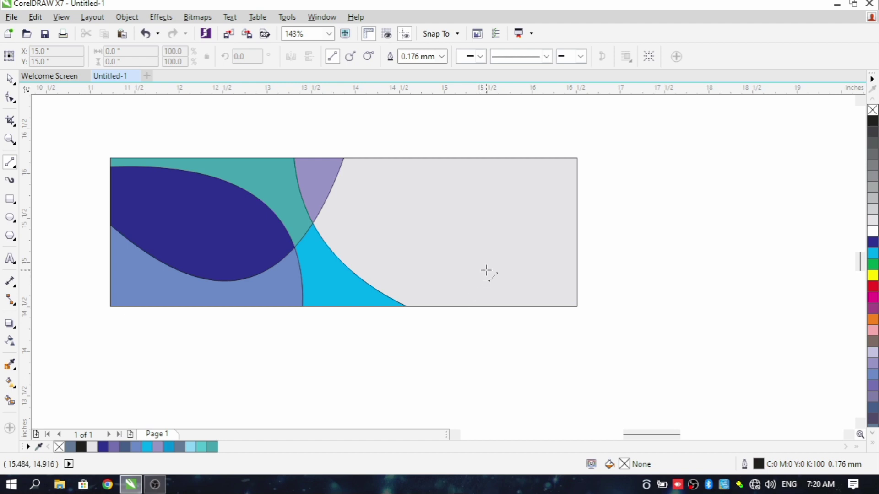
drag(486, 270, 537, 270)
click(441, 56)
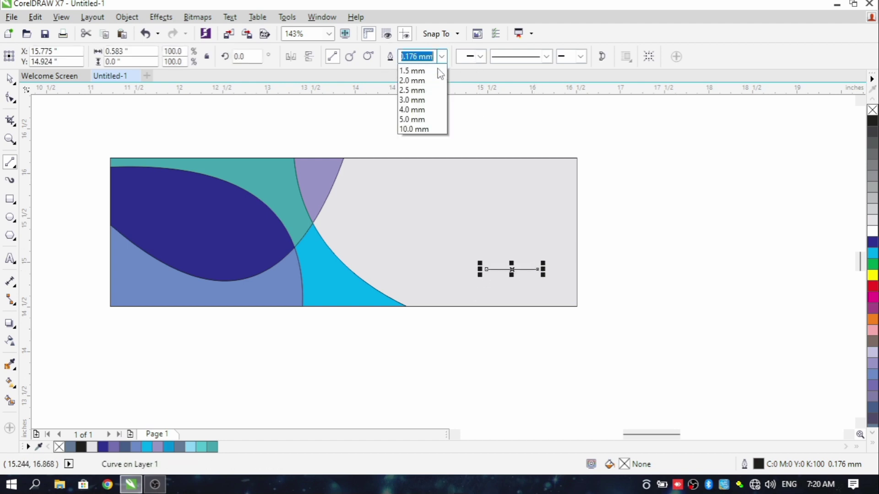
click(415, 127)
click(443, 56)
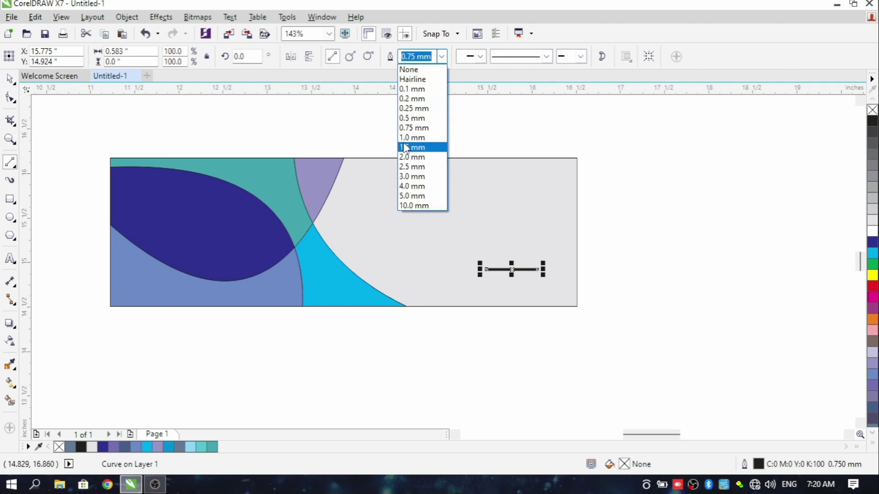
click(412, 145)
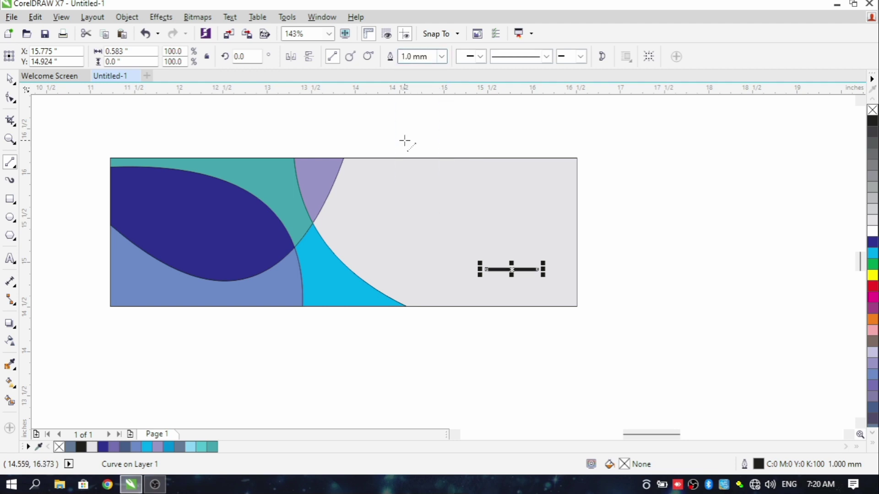
Step: Color the short line's outline cyan and move the line outside the banner, beyond its right edge
right_click(872, 256)
key(Escape)
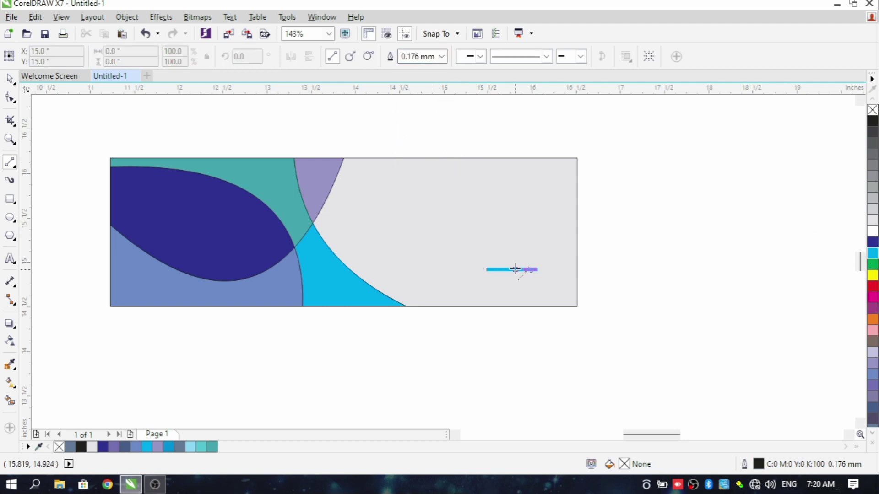
drag(512, 269, 649, 216)
key(Escape)
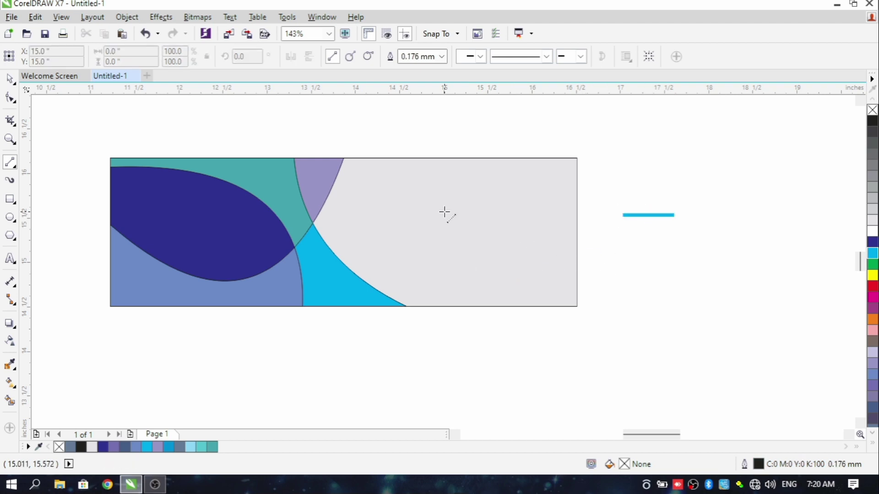
Step: Add the artistic text "Banner" and place it in the upper part of the banner's gray area
click(10, 259)
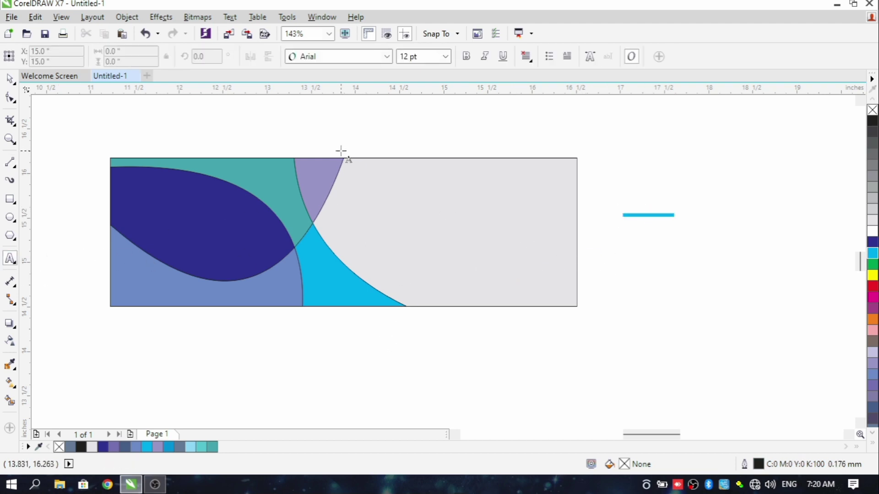
click(359, 143)
text(B)
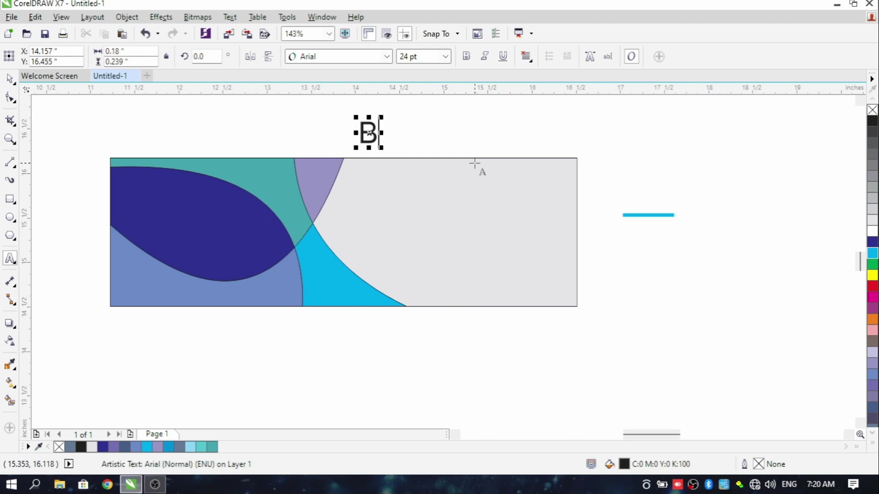
text(anner)
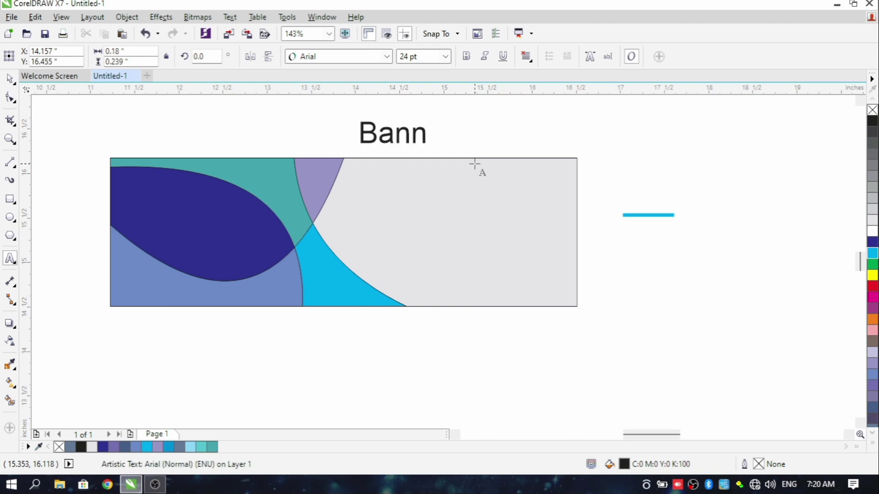
click(409, 134)
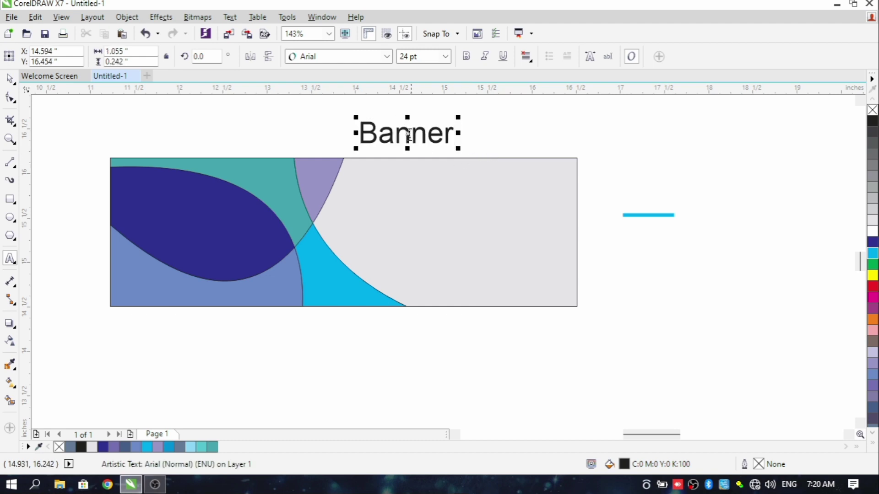
drag(408, 132, 417, 193)
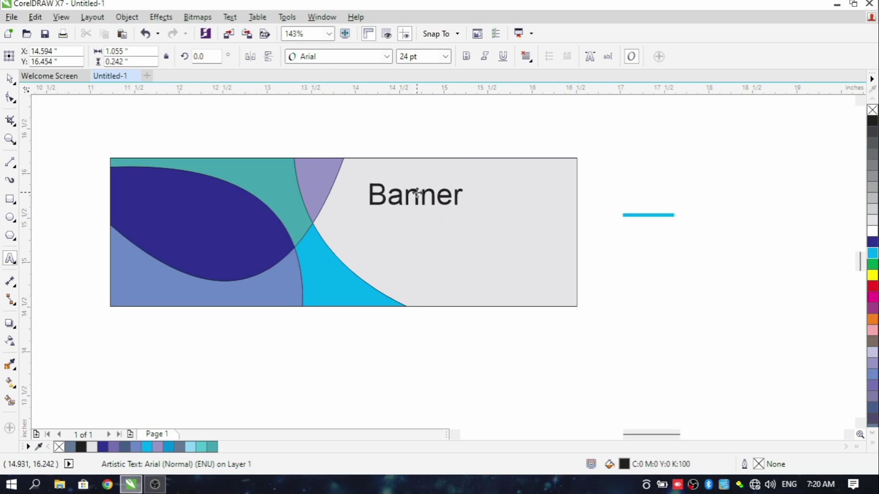
Step: Add the artistic text "Design" as a separate object and place it directly to the right of "Banner"
click(375, 124)
text(de)
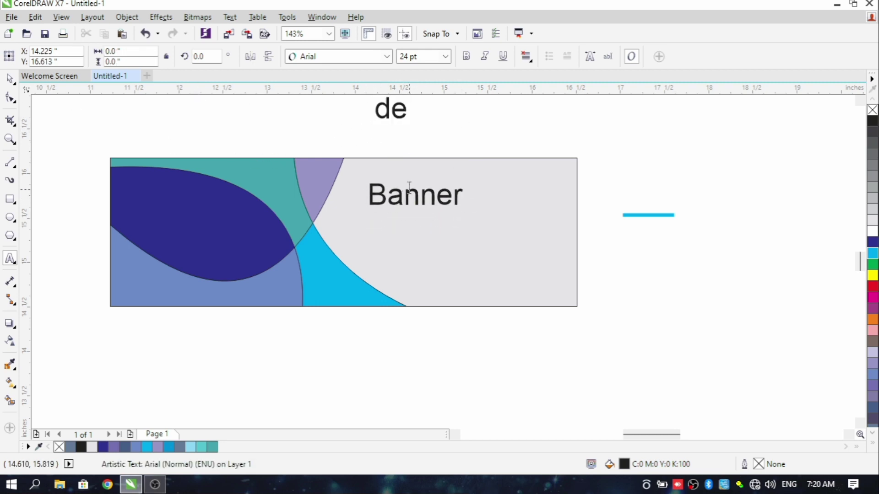
key(BackSpace)
key(BackSpace)
text(Des)
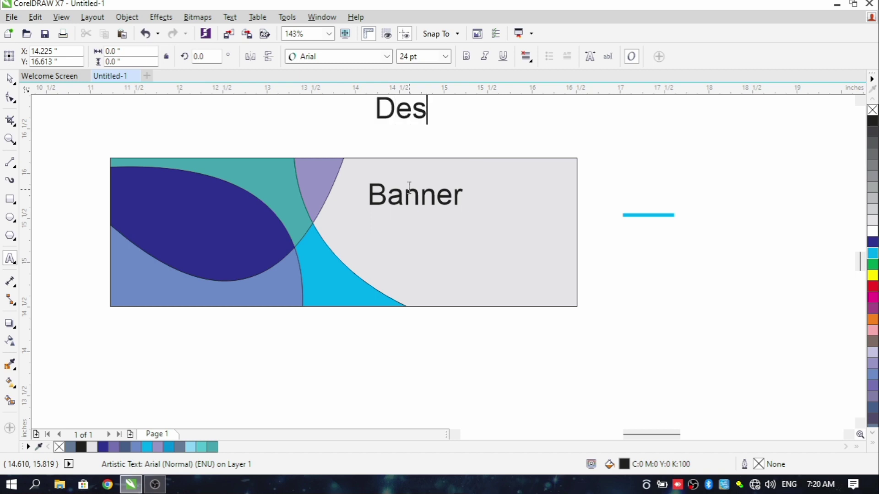
text(ign)
key(ctrl+space)
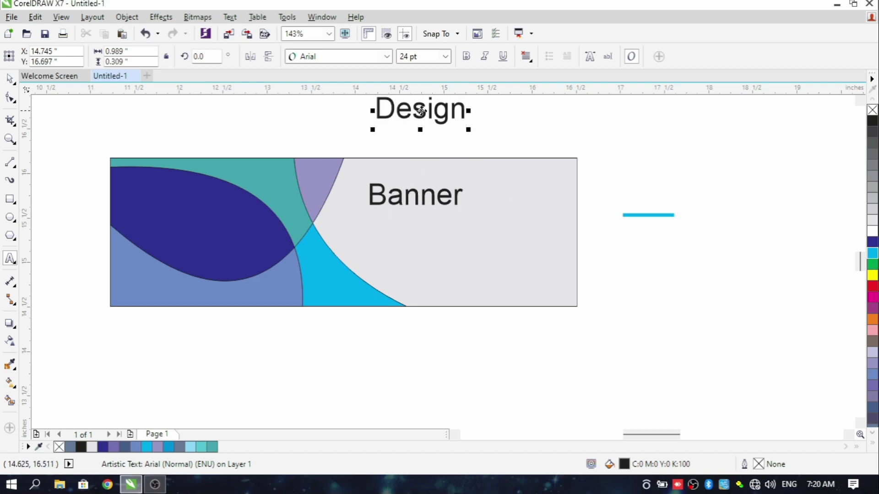
drag(421, 112, 519, 197)
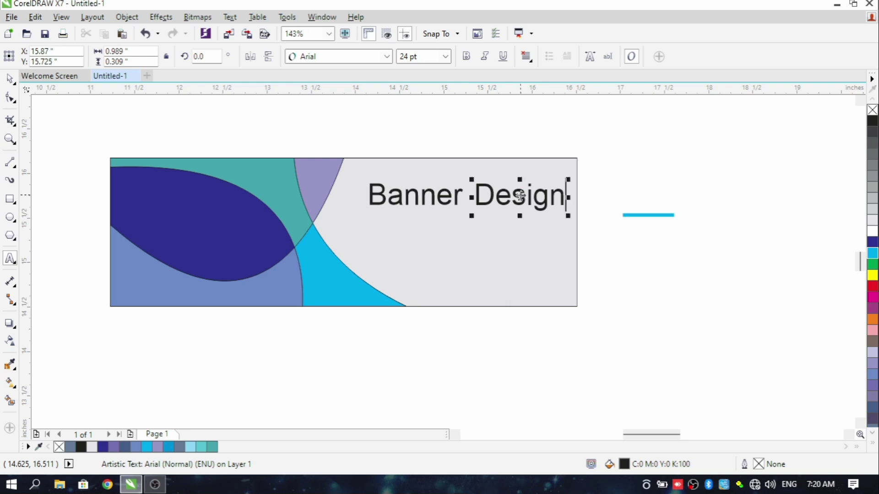
Step: Scale "Banner" down to about 19.2 pt and "Design" to about 18.8 pt, lining both words up near the gray area's top
click(415, 195)
key(ctrl+space)
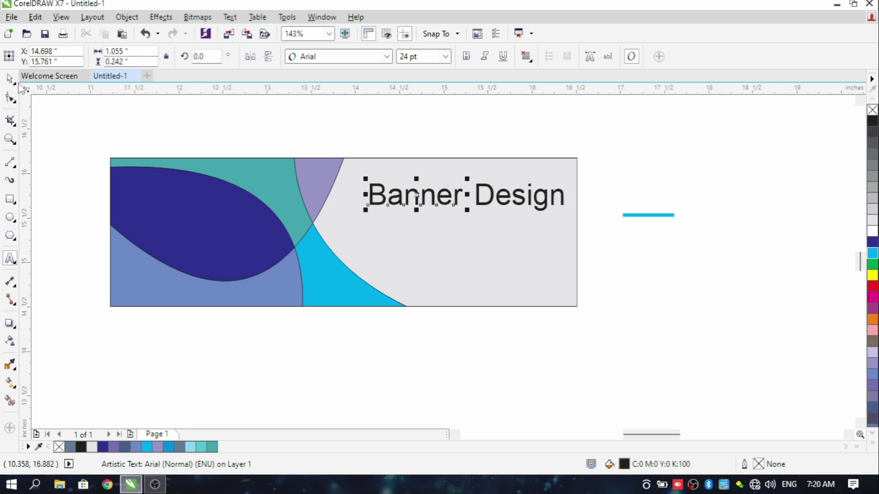
drag(415, 196, 405, 193)
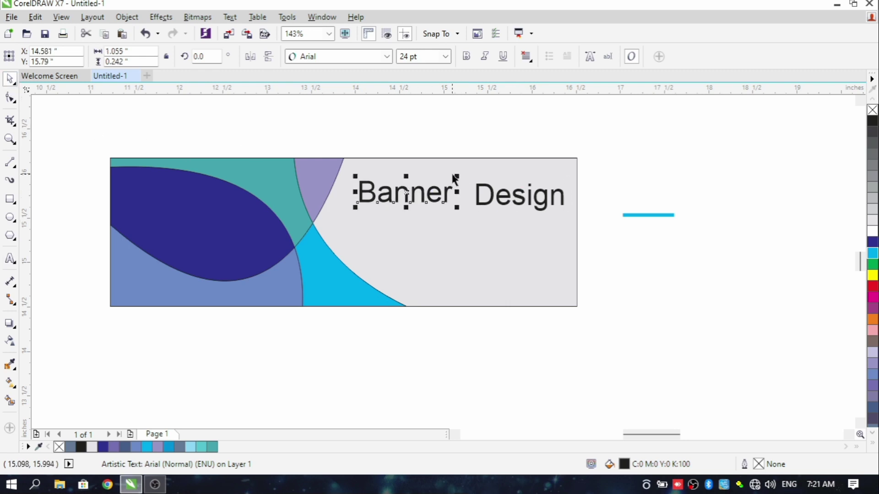
drag(455, 176, 439, 180)
click(522, 202)
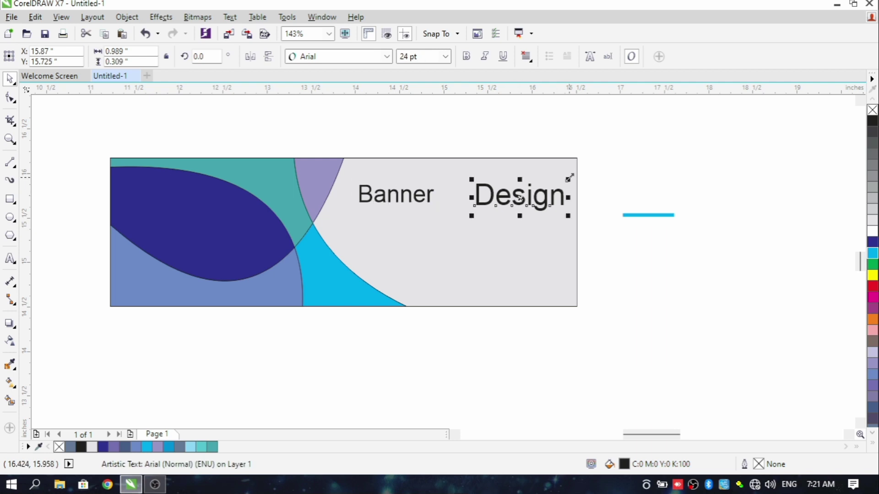
drag(569, 179, 511, 191)
click(397, 194)
drag(397, 193, 406, 187)
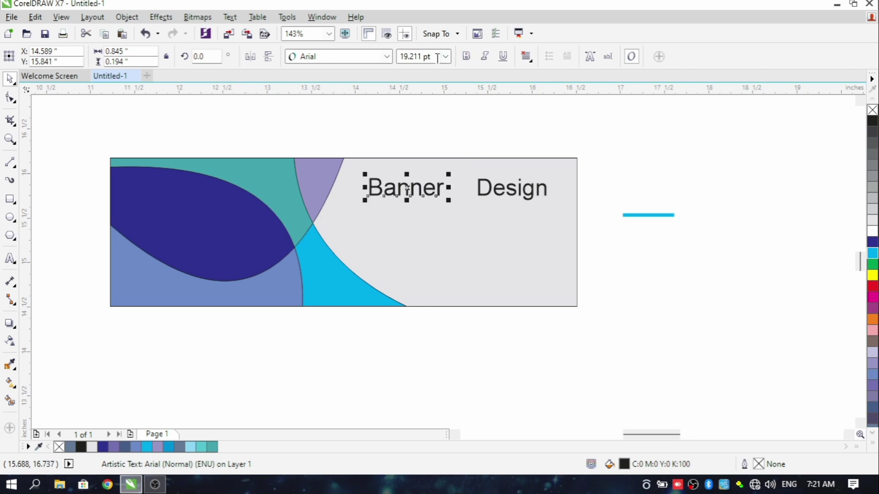
Step: Fill "Banner" with cyan (C:100 M:0 Y:0 K:0) and give "Design" a dark gray K:90 hairline outline
click(872, 253)
click(516, 191)
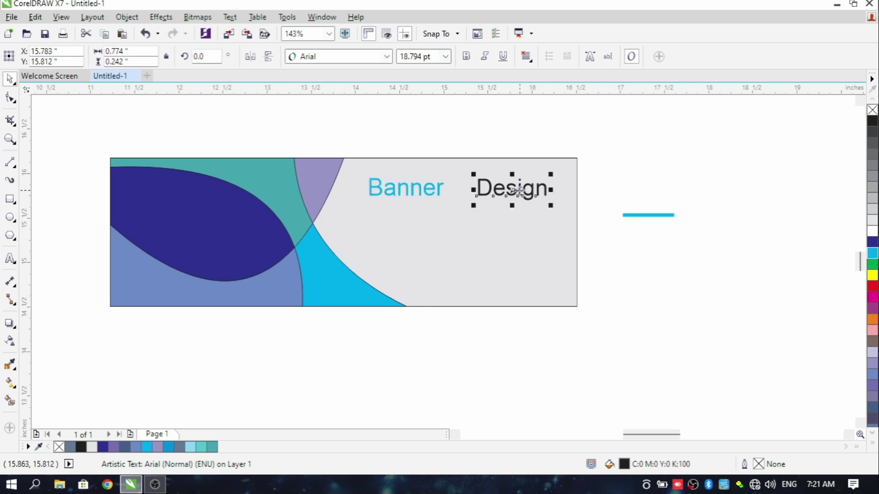
right_click(874, 134)
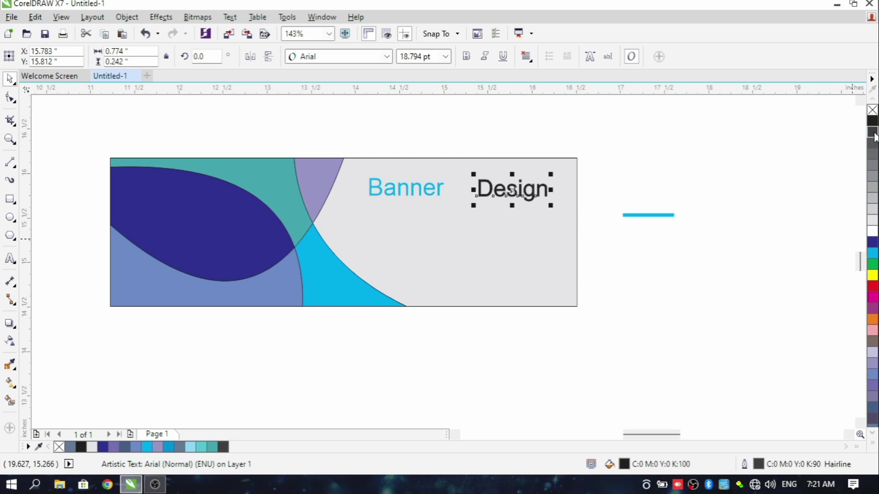
Step: Change the font of the word "Design" to Clarendon BT
click(387, 57)
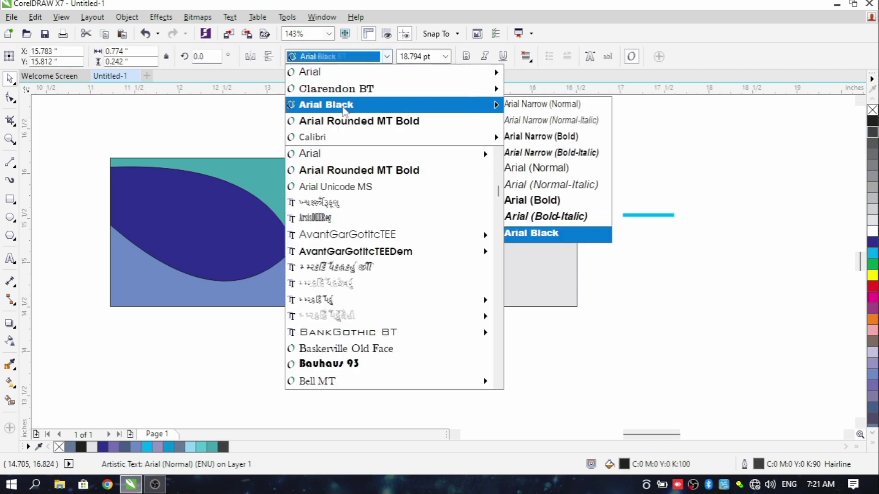
mouse_move(402, 90)
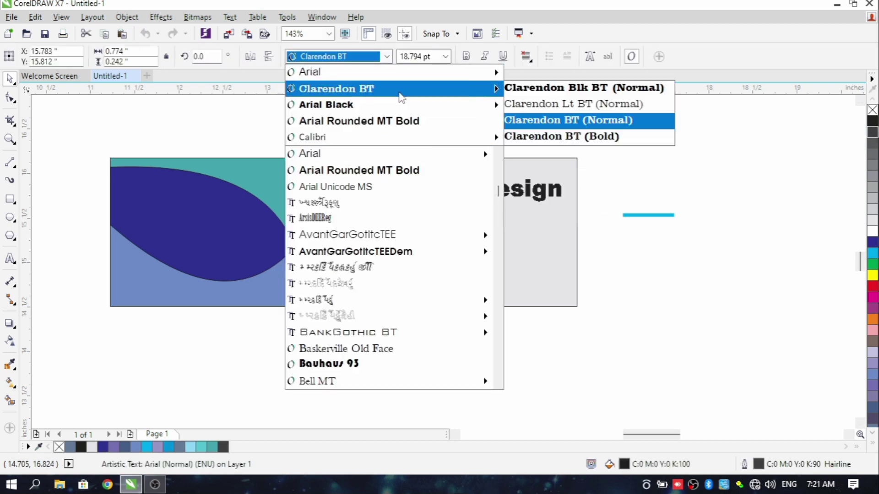
click(546, 137)
Step: Try Clarendon Blk BT on the word "Banner" and set its font to Clarendon Lt BT
click(424, 175)
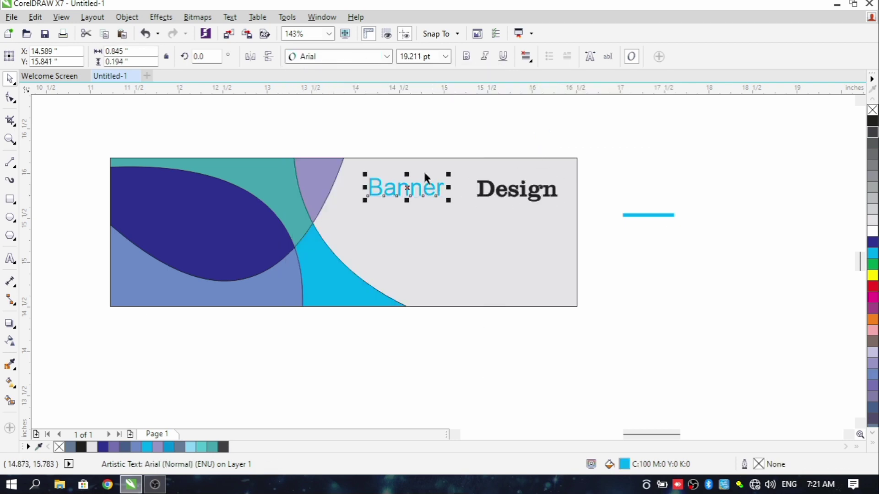
click(386, 56)
mouse_move(394, 86)
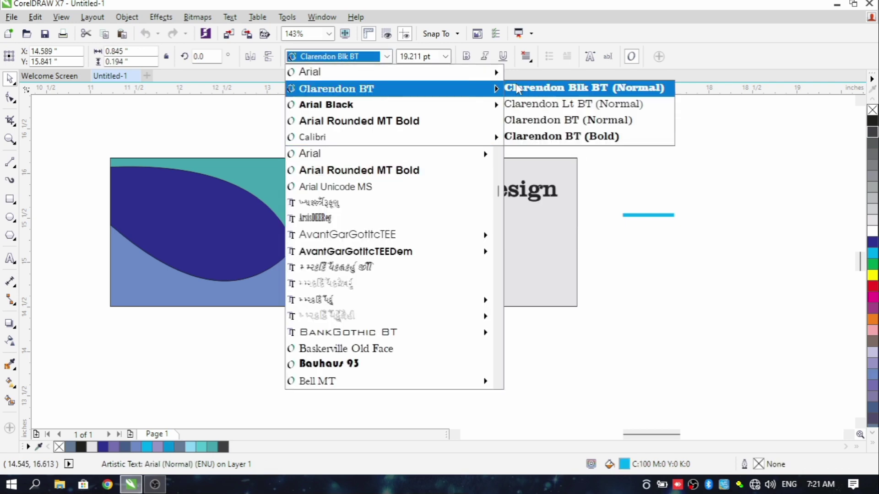
click(549, 87)
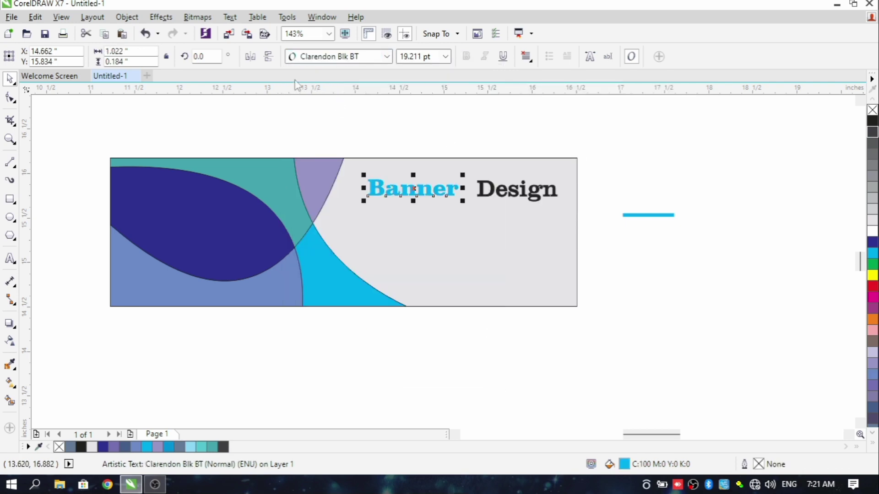
click(387, 57)
mouse_move(440, 94)
mouse_move(412, 105)
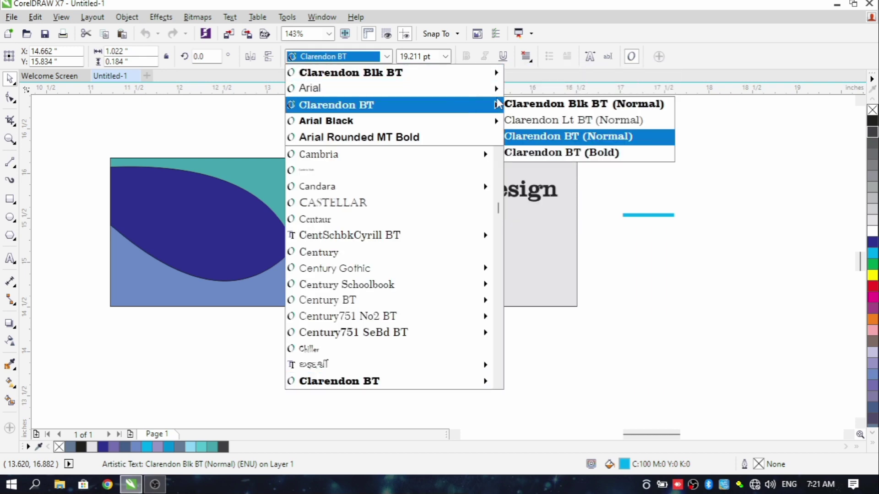
click(545, 120)
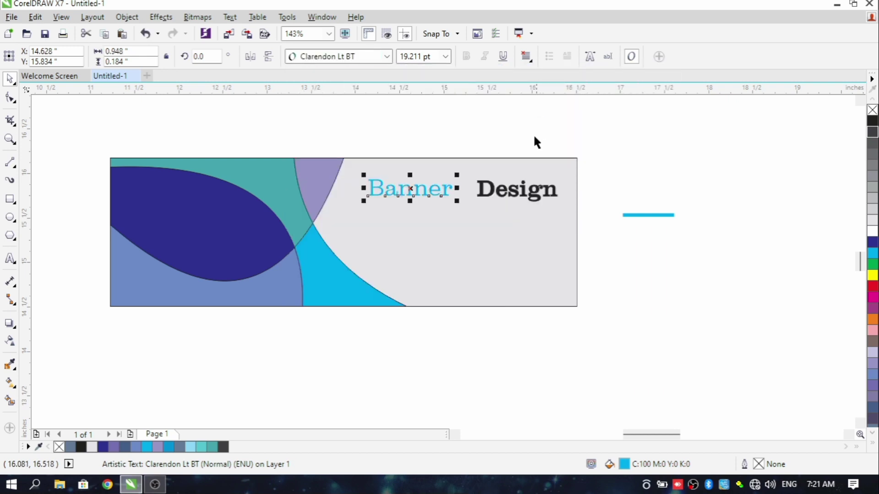
click(531, 145)
Step: Reapply the Clarendon BT (Normal) font to the word "Design" and deselect it
click(520, 200)
click(387, 56)
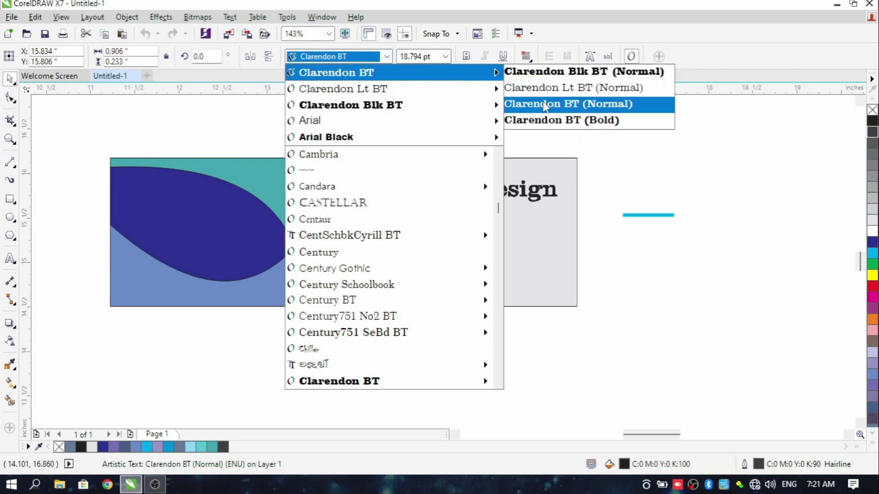
click(567, 104)
click(595, 164)
Step: Enlarge the word "Banner" to about 20.9 pt so it reaches closer to "Design", and deselect it
click(456, 195)
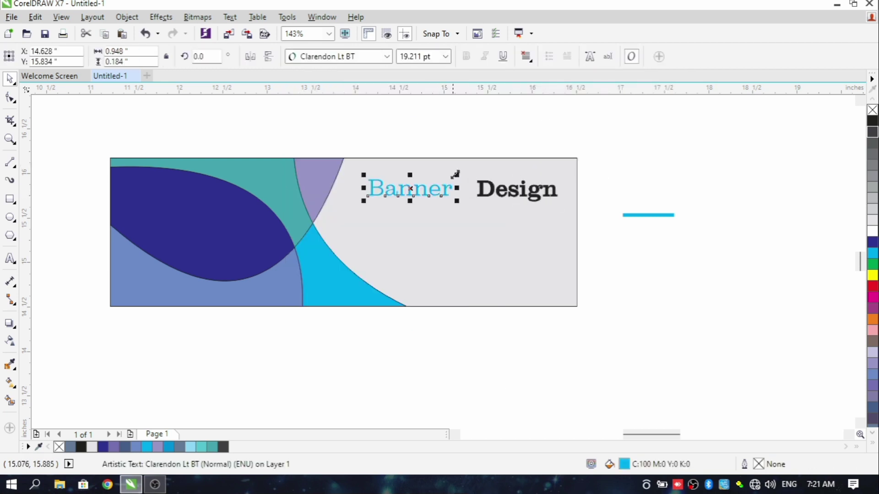
drag(457, 174, 463, 171)
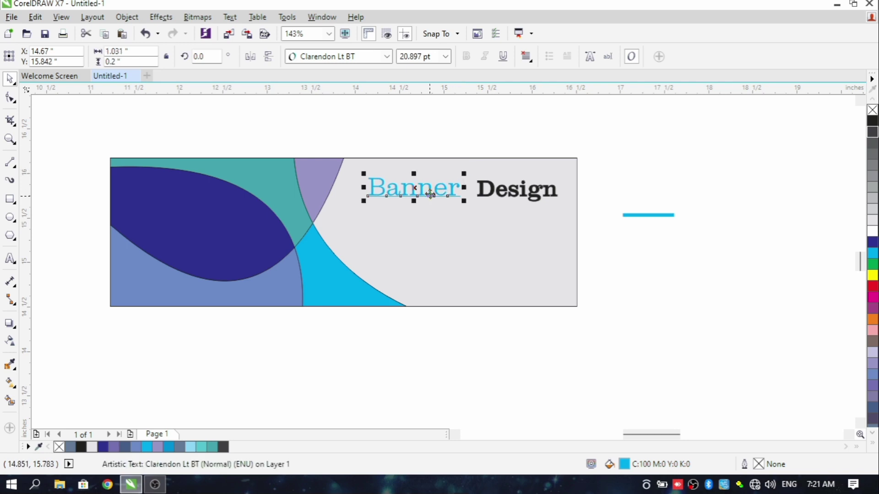
click(488, 211)
click(489, 211)
click(619, 158)
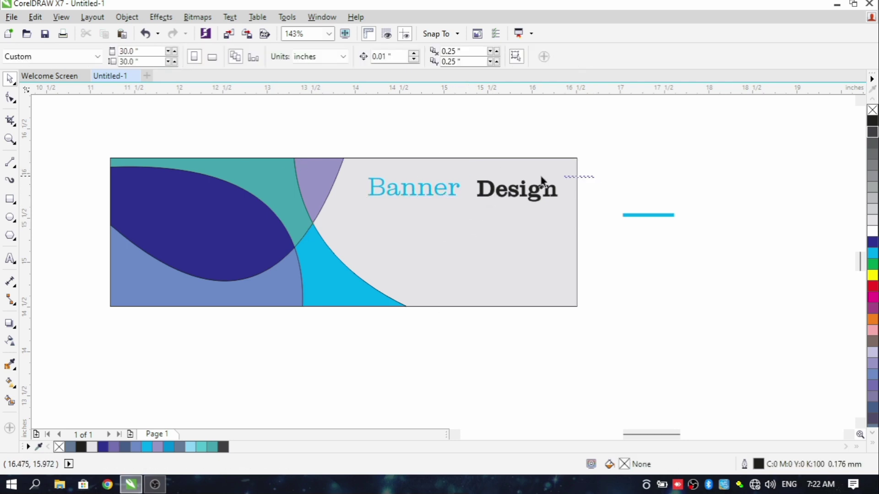
Step: Try aligning the words "Banner" and "Design" on a common horizontal center line, and undo the alignment
drag(542, 179, 343, 199)
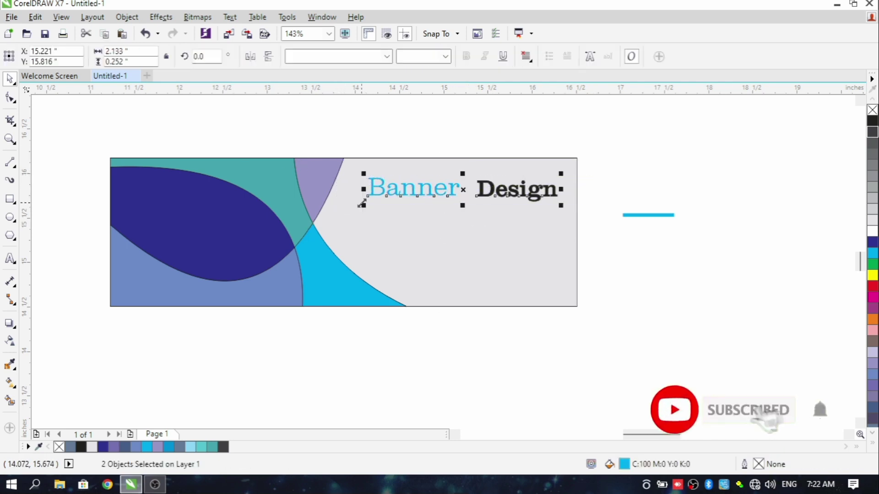
key(e)
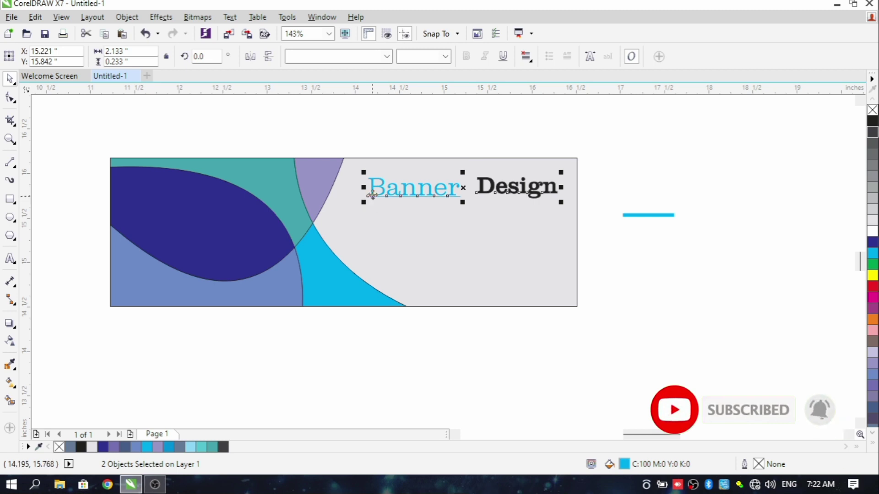
key(ctrl+z)
key(Escape)
click(434, 198)
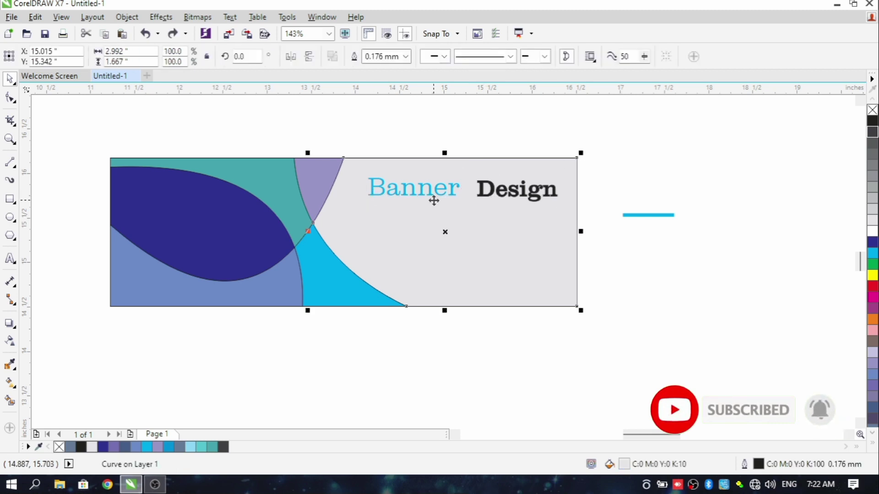
click(590, 222)
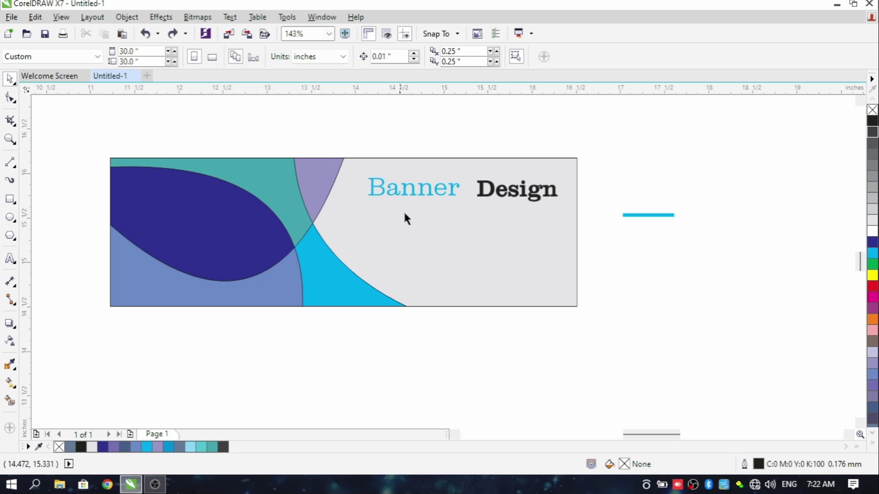
Step: Add two-line artistic text above the banner reading "ADDRESS LINE 1" and "ADDRESS LINE 2"
click(10, 259)
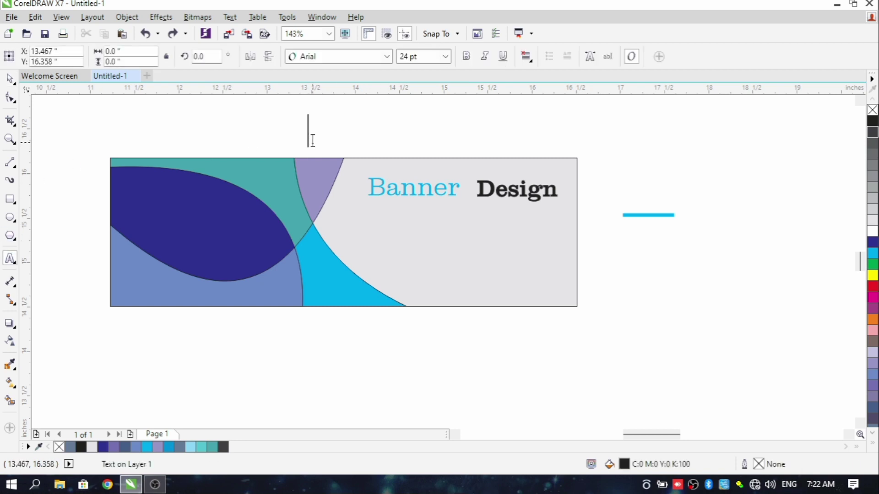
text(ADDRESS )
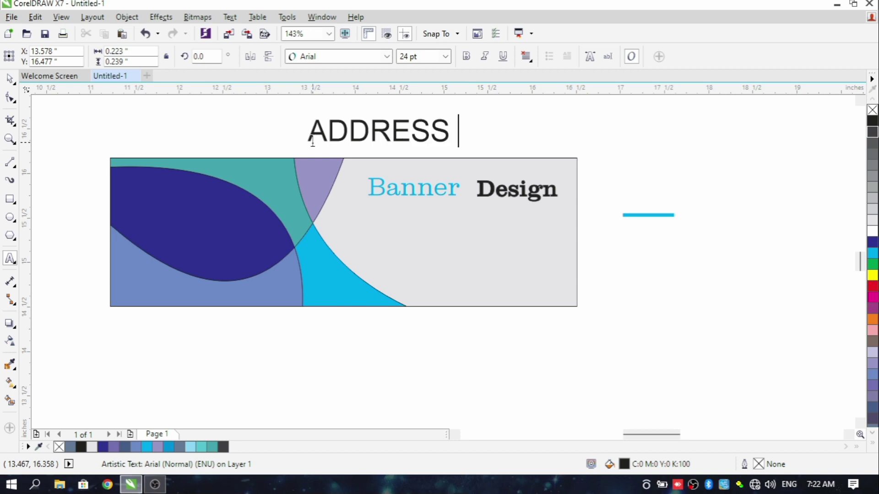
text(LINE 1)
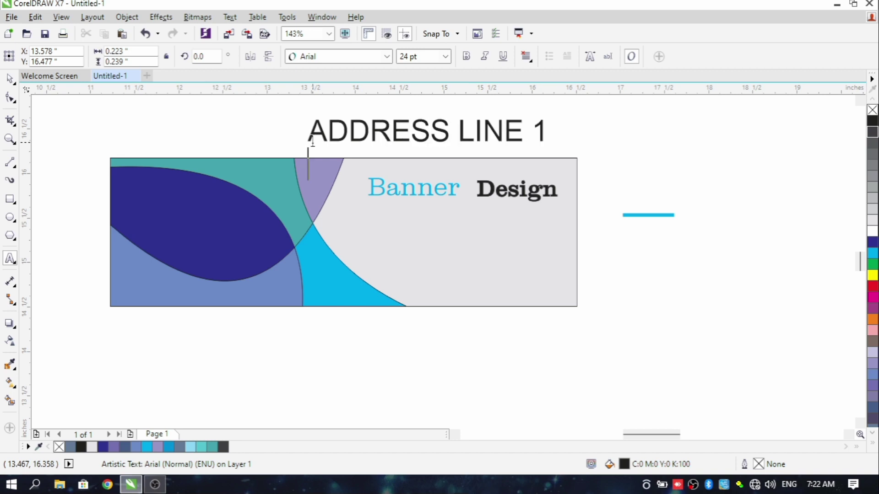
text(ADDRESSS)
key(BackSpace)
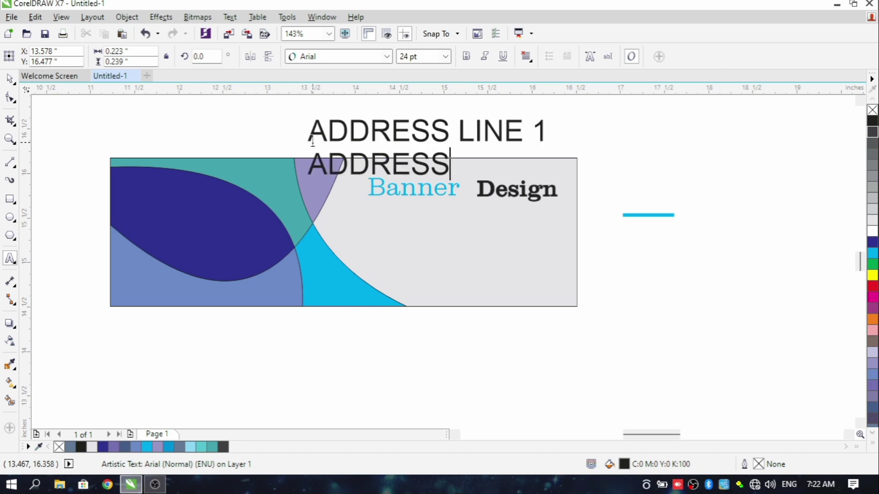
text(LINE 2)
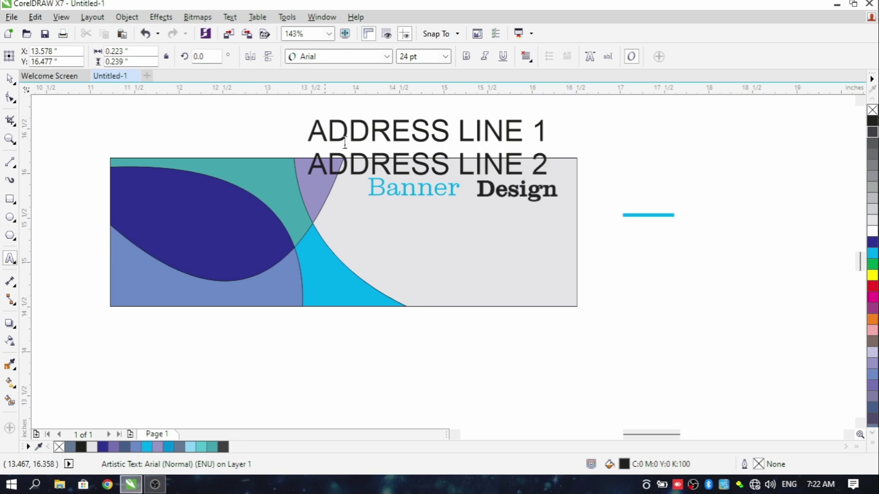
key(ctrl+space)
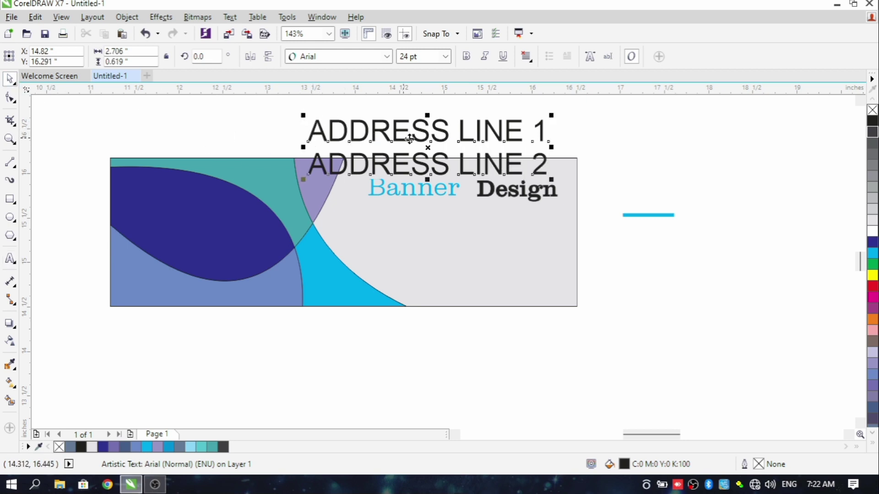
Step: Move the address text into the lower part of the banner's gray area and shrink it to about 10.6 pt
drag(427, 146, 457, 261)
drag(582, 230, 445, 263)
drag(391, 278, 462, 287)
click(625, 286)
Step: Set the font of the two-line address text to Clarendon Lt BT (Normal) and deselect it
click(480, 287)
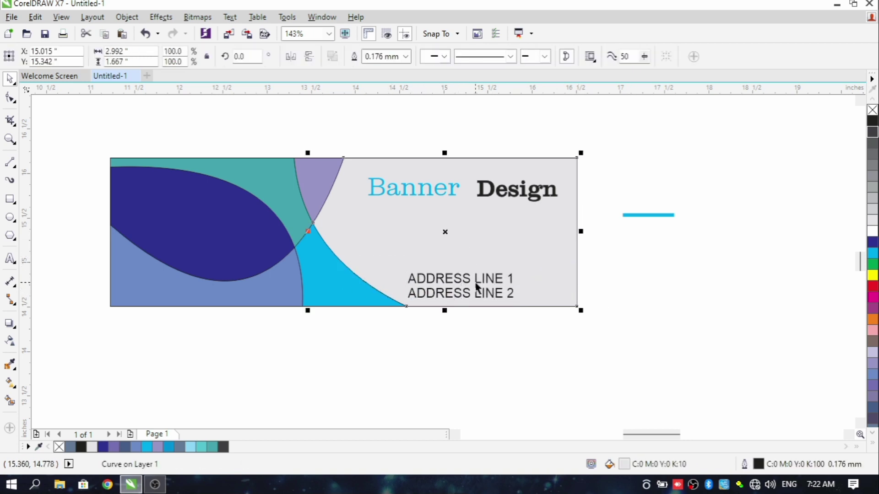
click(485, 293)
click(387, 56)
mouse_move(376, 121)
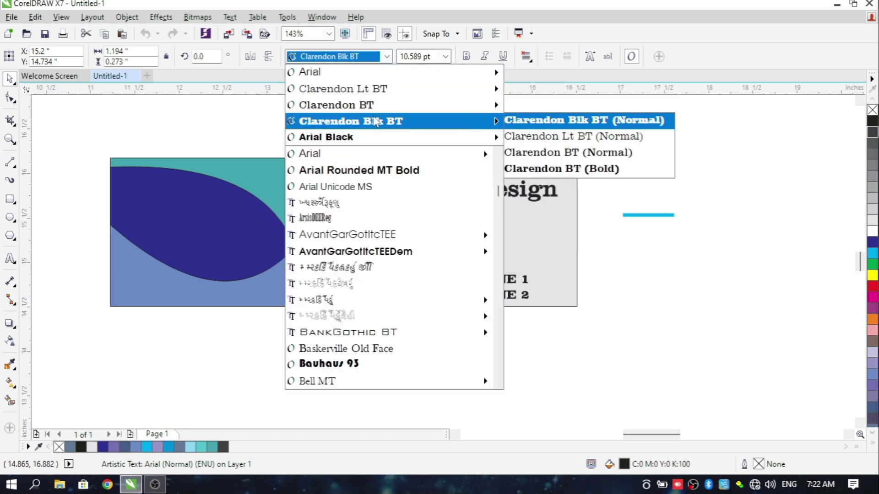
click(536, 136)
click(624, 182)
Step: Give the two-line address text a black outline
click(470, 286)
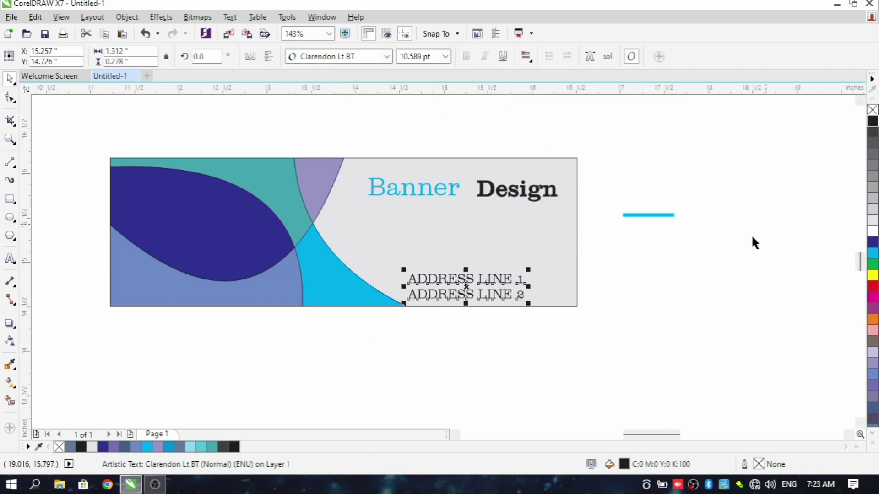
click(844, 118)
click(495, 280)
click(497, 280)
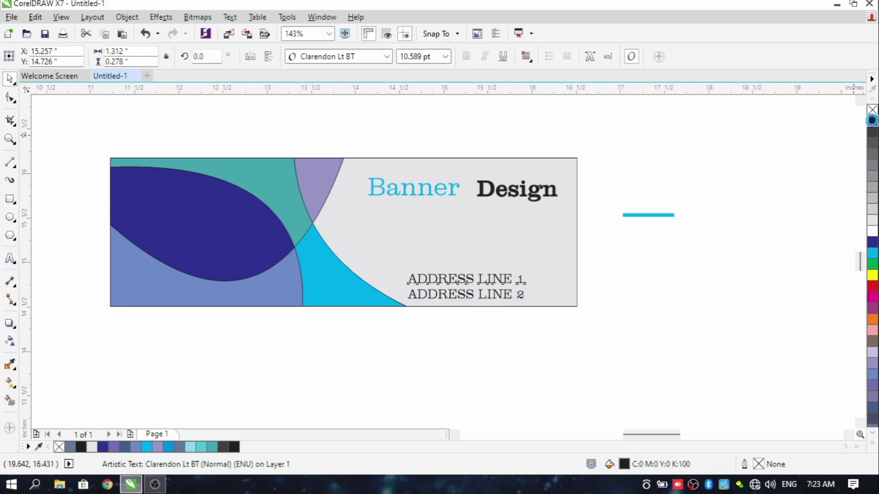
right_click(872, 121)
click(501, 307)
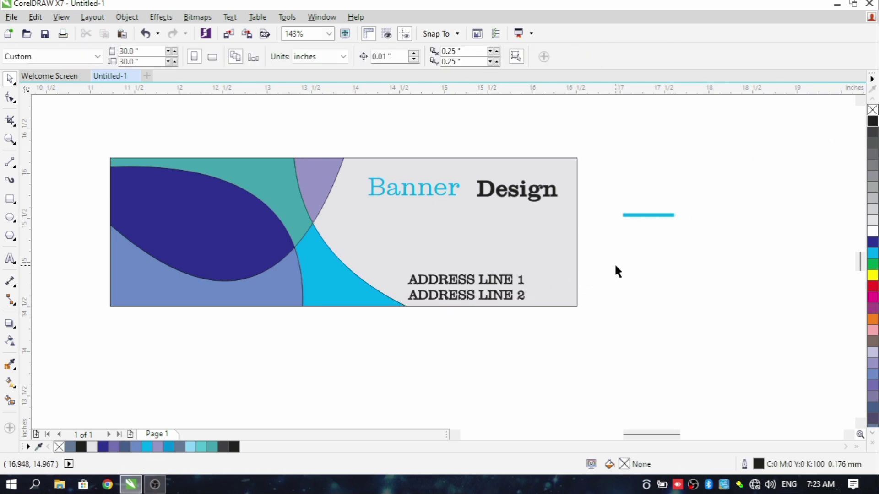
click(498, 293)
click(652, 194)
click(652, 214)
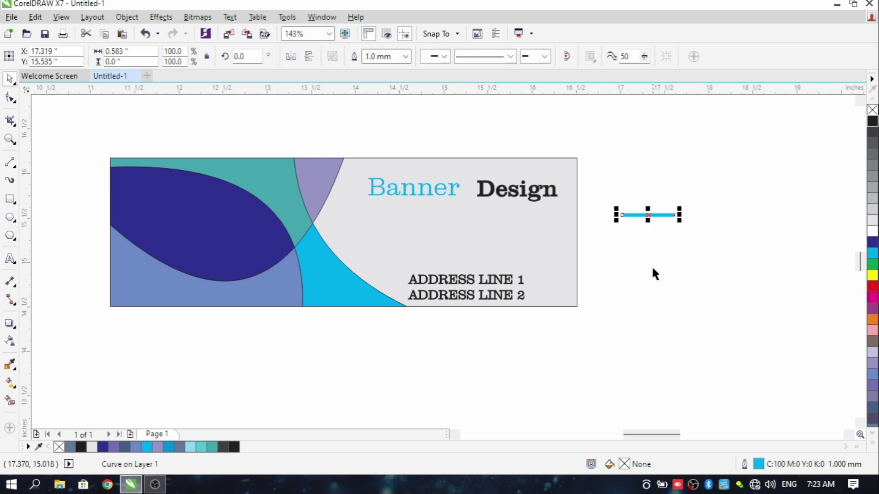
click(652, 266)
Step: Remove the outlines from all the banner's shapes and texts, leaving out the separate cyan line
drag(81, 134, 612, 334)
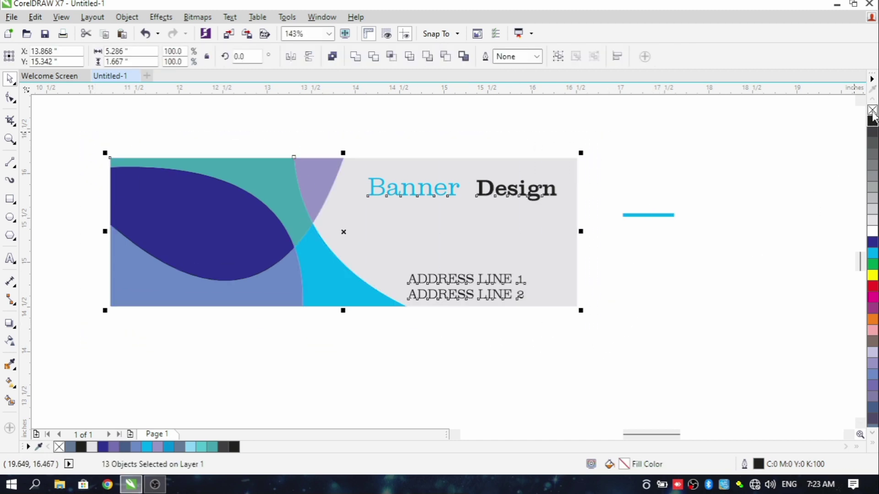
click(695, 166)
scroll(425, 333, up, 1)
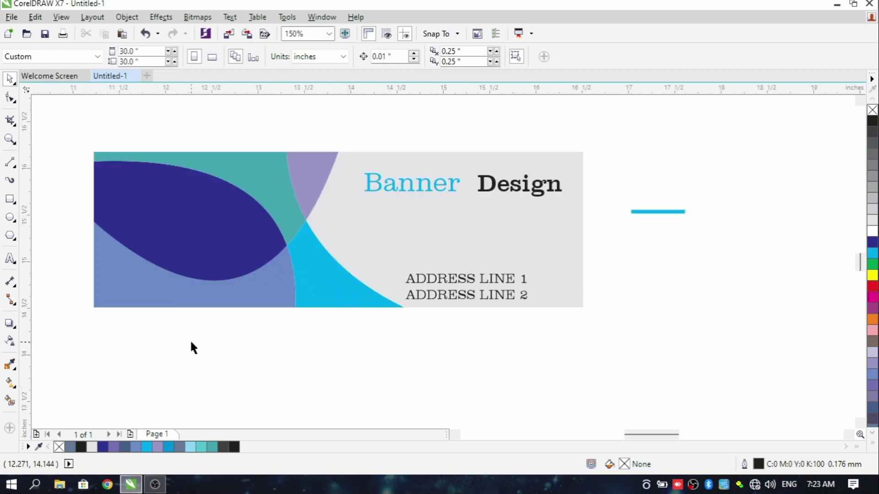
Step: Fill the dark blue leaf-shaped region with a linear gradient running from dark blue at its outer side to cyan near its inner tip
click(118, 203)
key(g)
drag(64, 169, 124, 172)
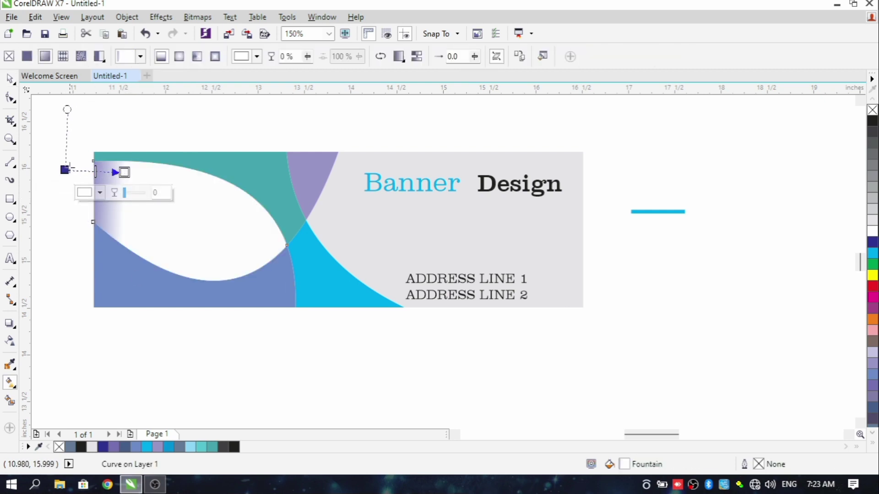
drag(64, 170, 64, 179)
drag(124, 172, 237, 232)
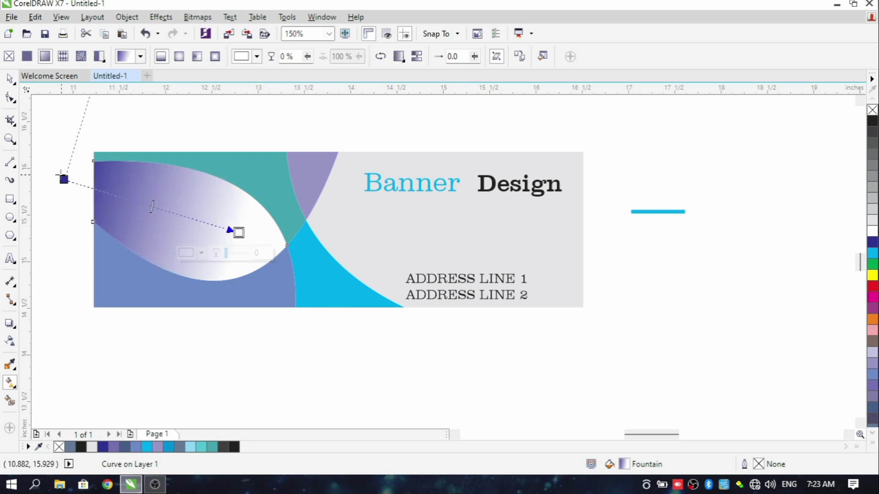
drag(63, 180, 112, 213)
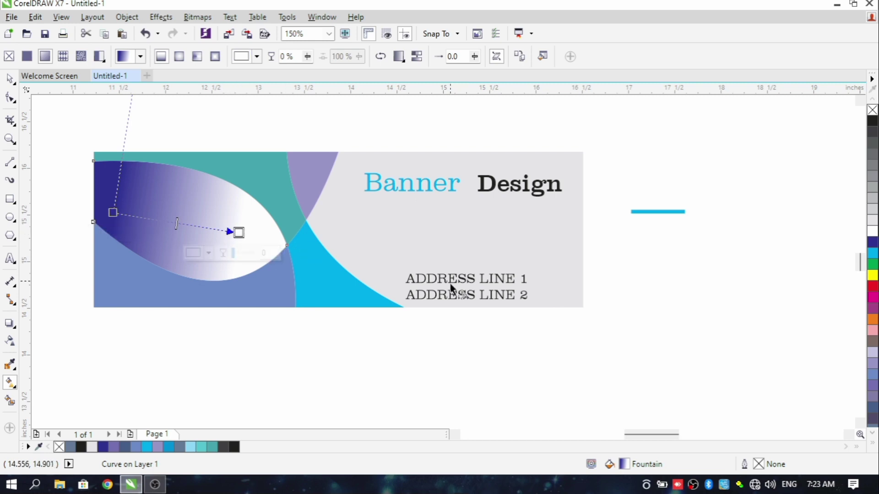
click(872, 253)
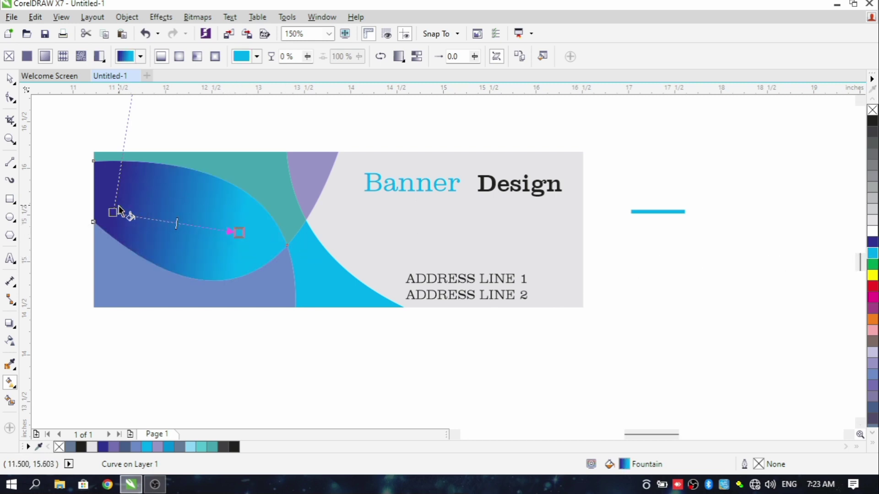
drag(112, 212, 131, 215)
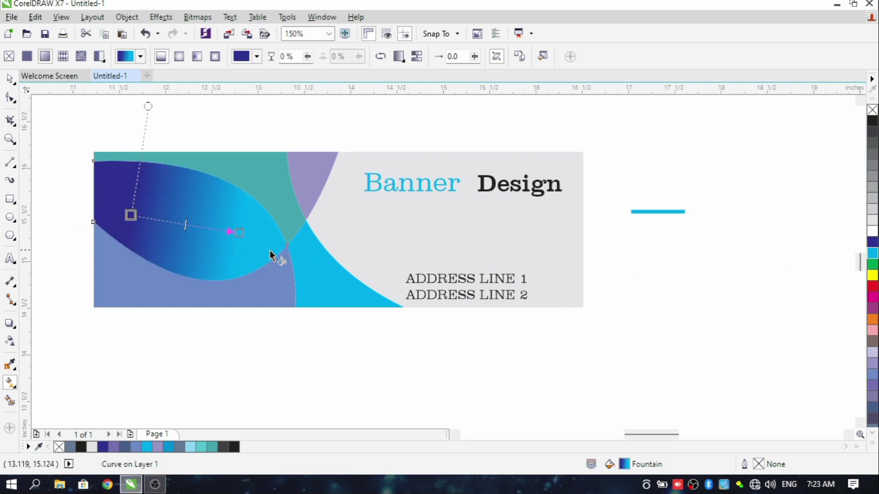
key(space)
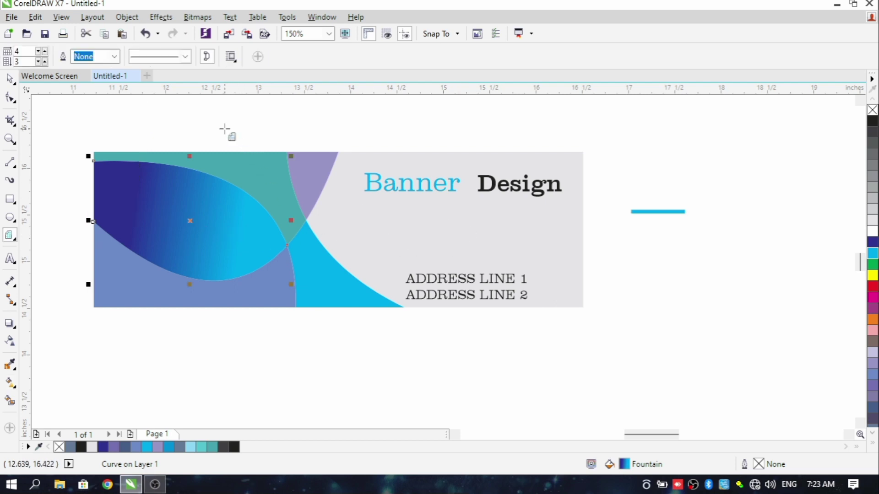
key(d)
Step: Fill the banner's lower-left blue region with a linear gradient from its existing blue to dark blue at the lower-left corner
scroll(298, 314, down, 2)
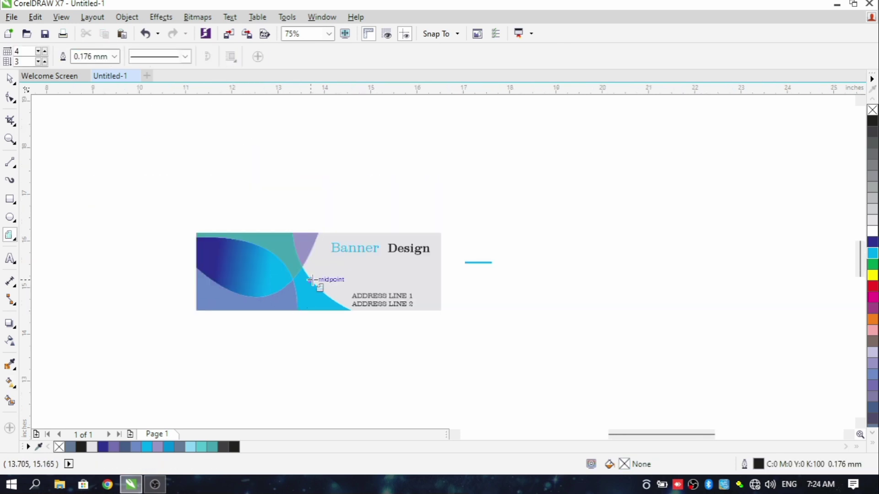
scroll(313, 280, up, 2)
click(124, 330)
key(g)
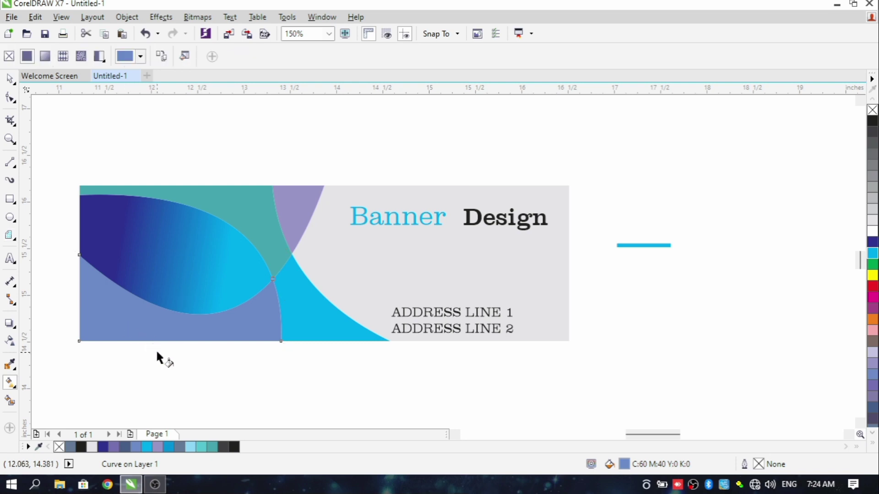
drag(198, 377, 113, 320)
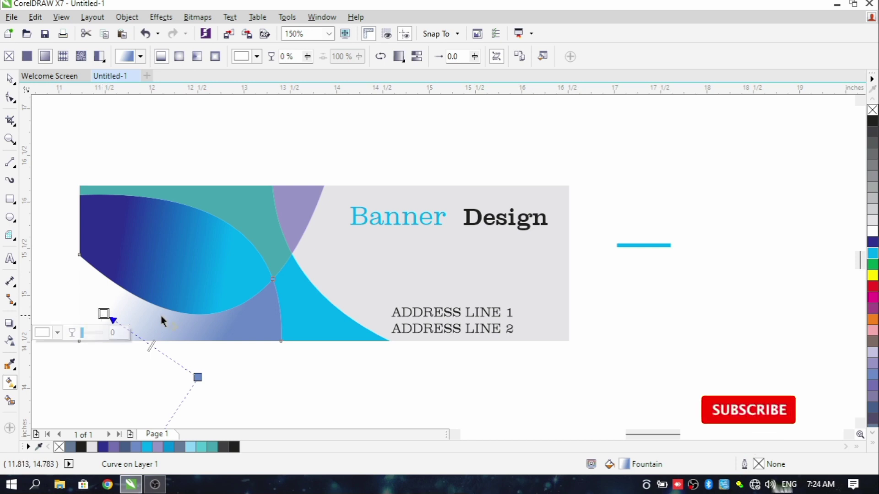
click(873, 242)
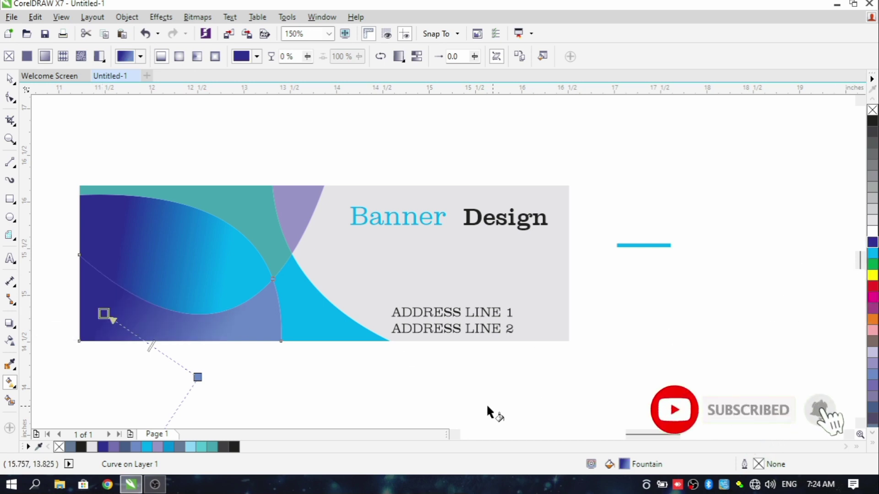
click(171, 352)
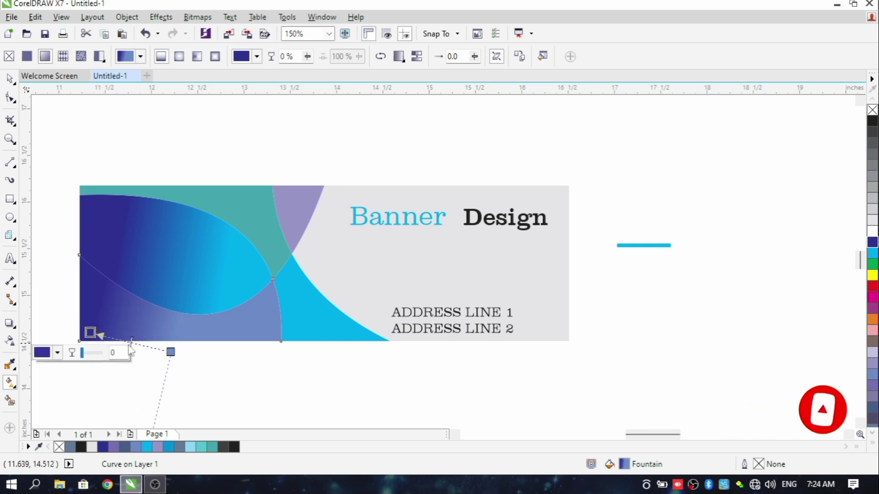
key(m)
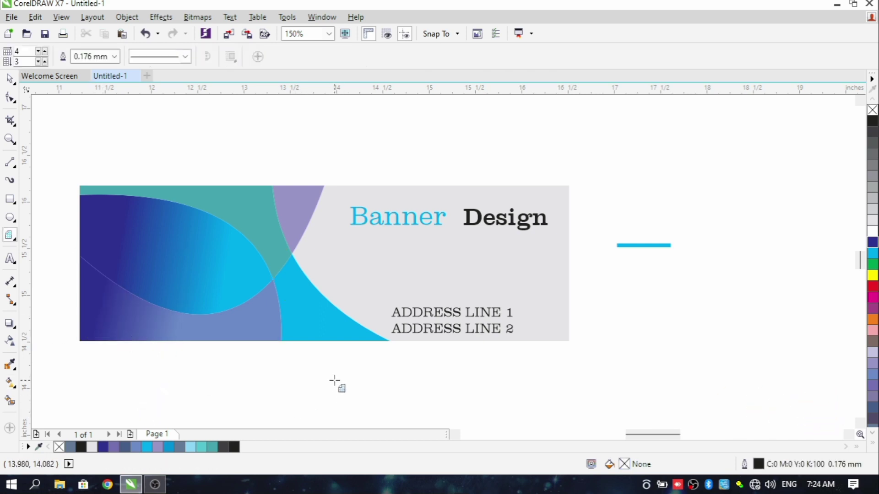
Step: Fill the upper teal region with a linear gradient fading from teal to white toward the purple region
click(251, 222)
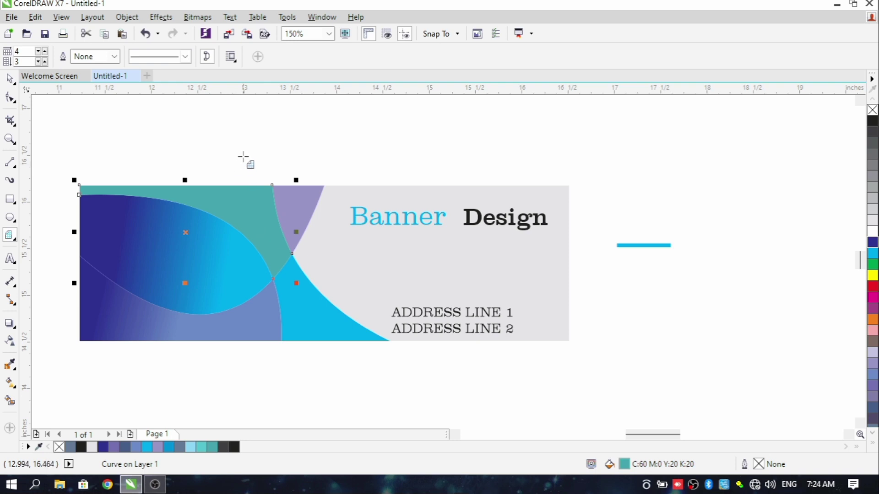
key(g)
drag(240, 146, 343, 167)
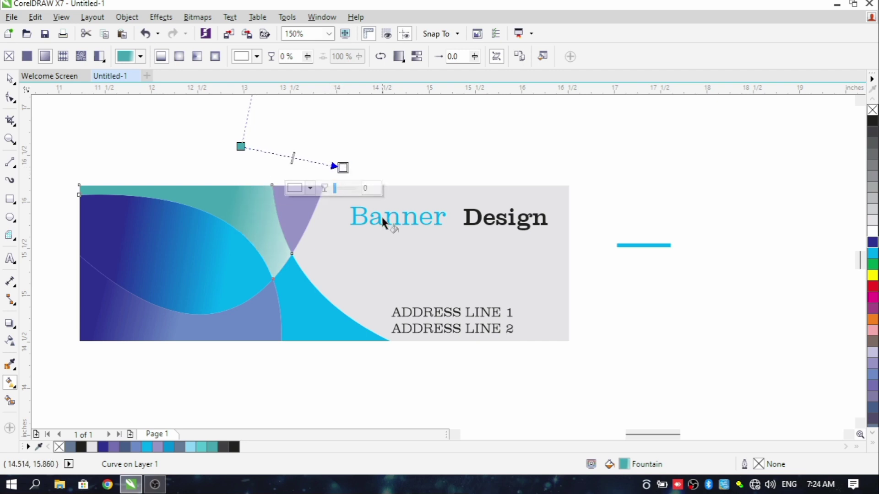
key(d)
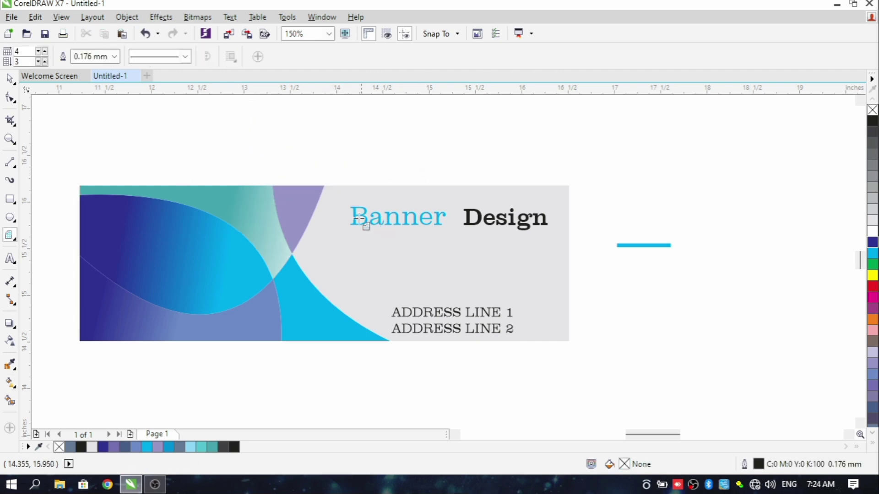
Step: Fill the purple region with a vertical linear gradient fading from purple at its top edge to white at its lower tip
click(322, 213)
key(g)
drag(298, 152, 298, 271)
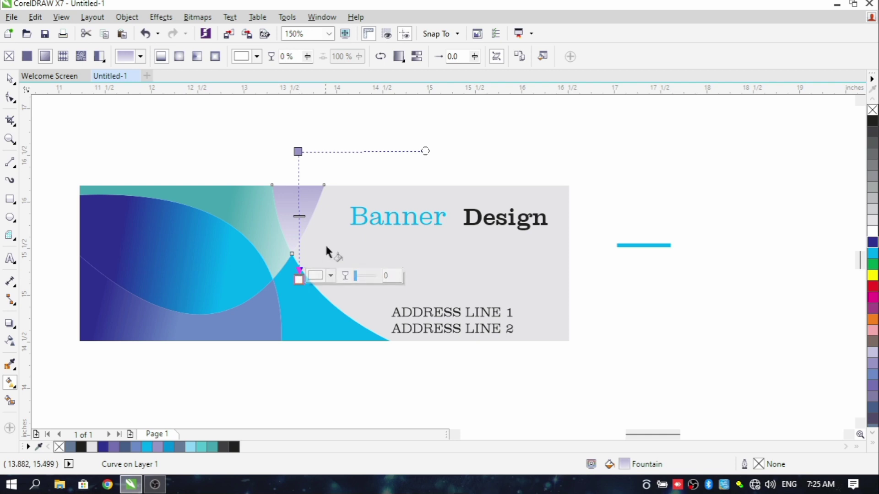
key(d)
click(408, 144)
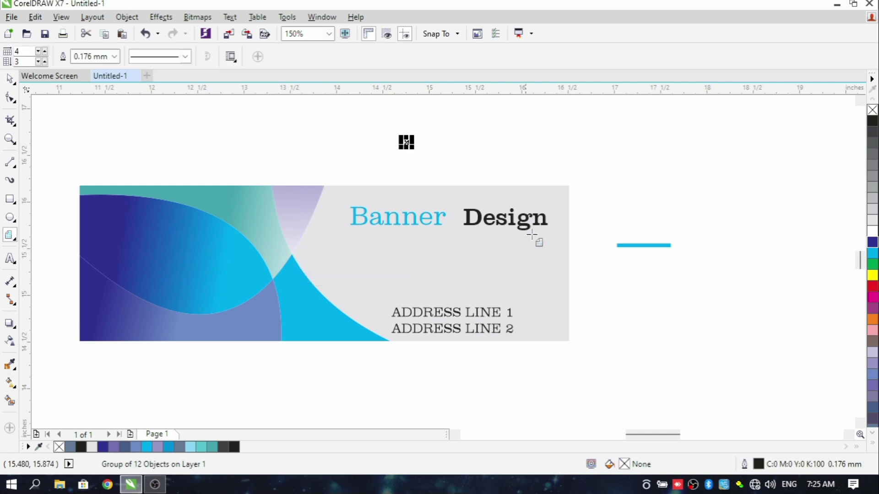
key(Escape)
key(F10)
drag(41, 150, 587, 372)
key(space)
click(586, 362)
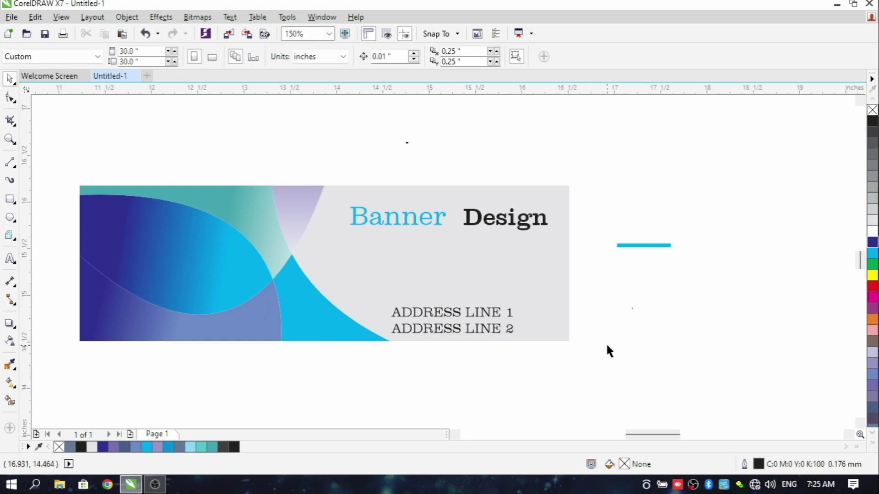
Step: Try placing the loose cyan line on the banner above the address lines, move it back off the banner and delete it
click(654, 247)
drag(654, 248, 475, 291)
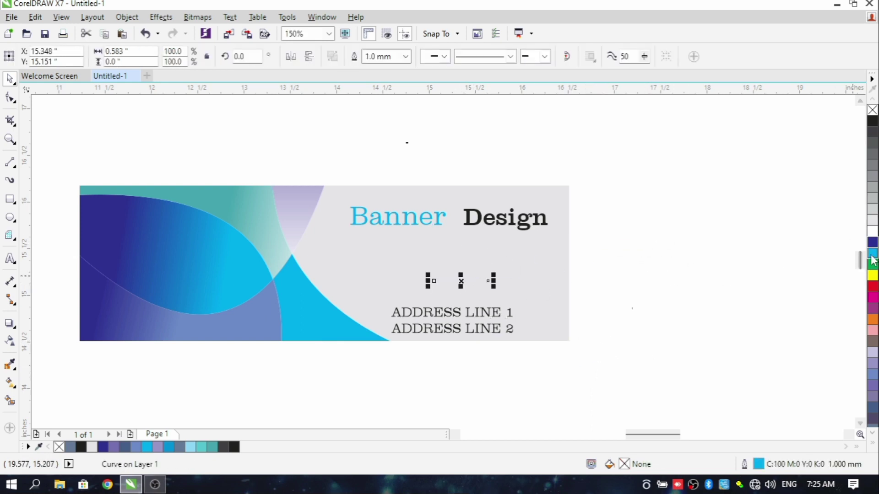
drag(460, 280, 601, 246)
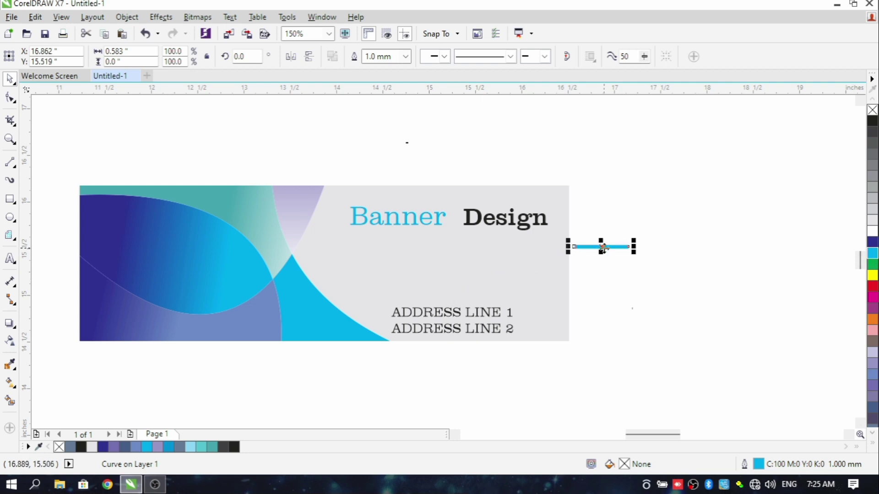
key(Delete)
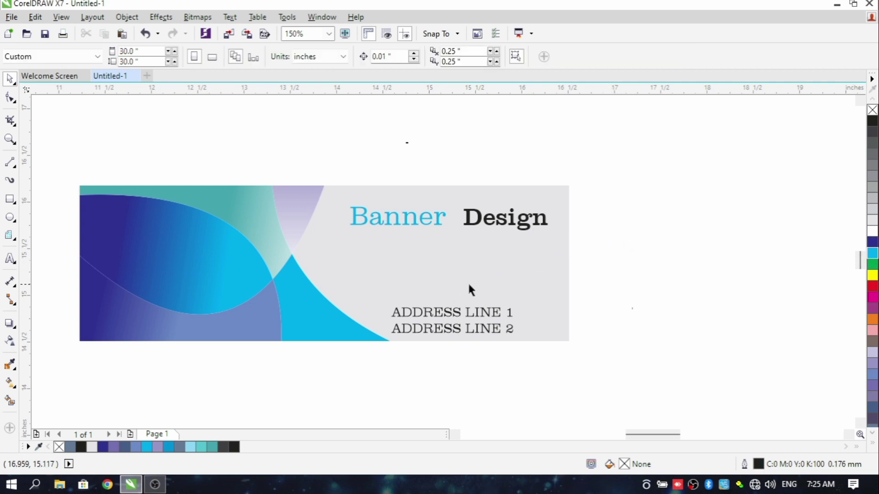
Step: Draw a horizontal line about 0.58 inches long above the address lines, with a 1.0 mm cyan outline
click(10, 161)
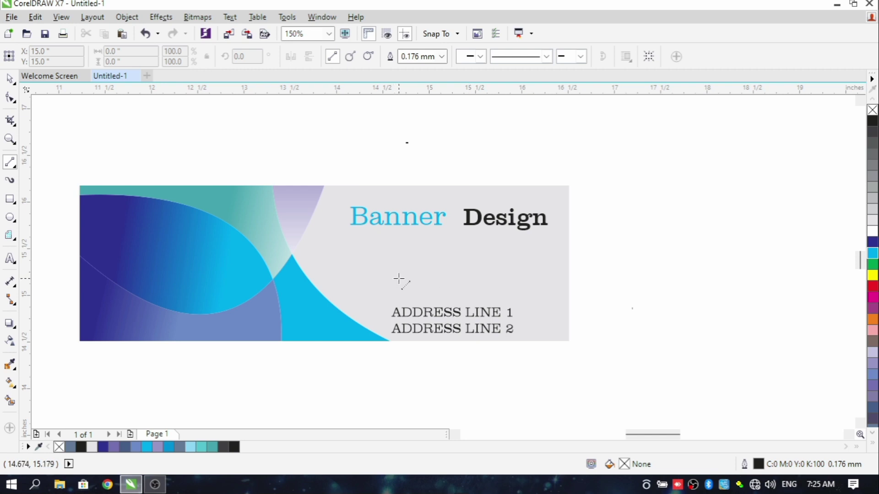
drag(393, 277, 458, 277)
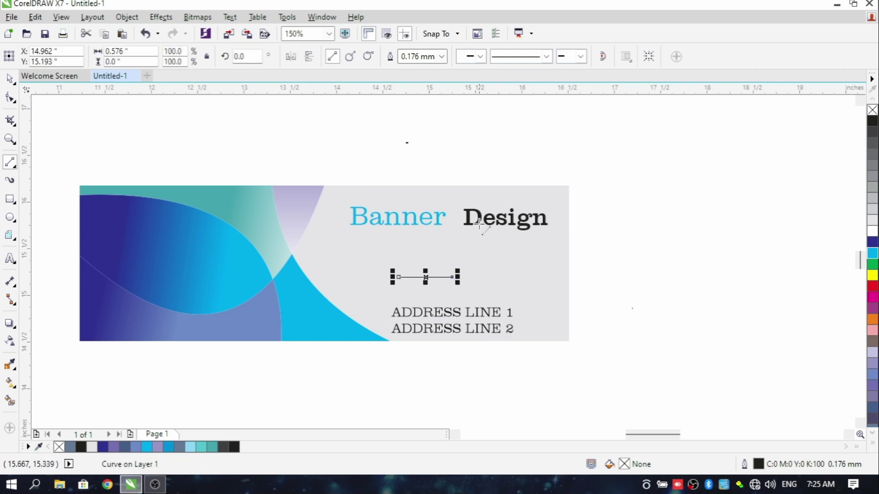
click(442, 56)
click(421, 135)
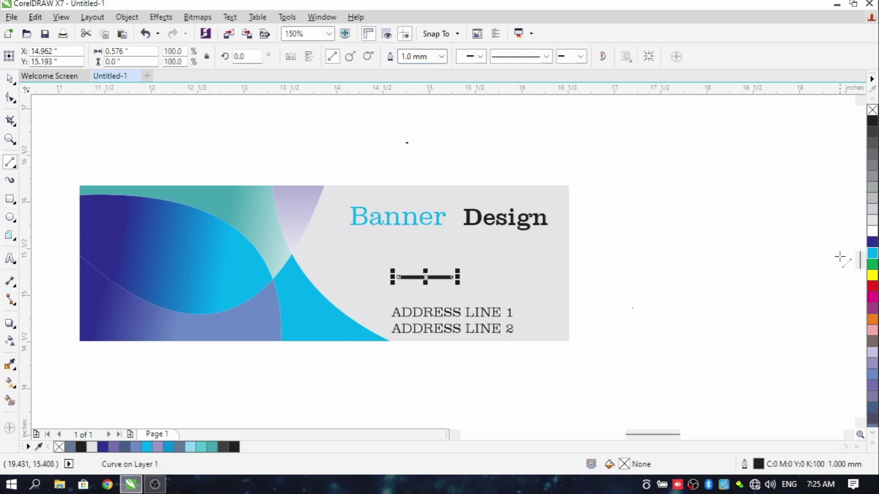
right_click(873, 253)
key(Escape)
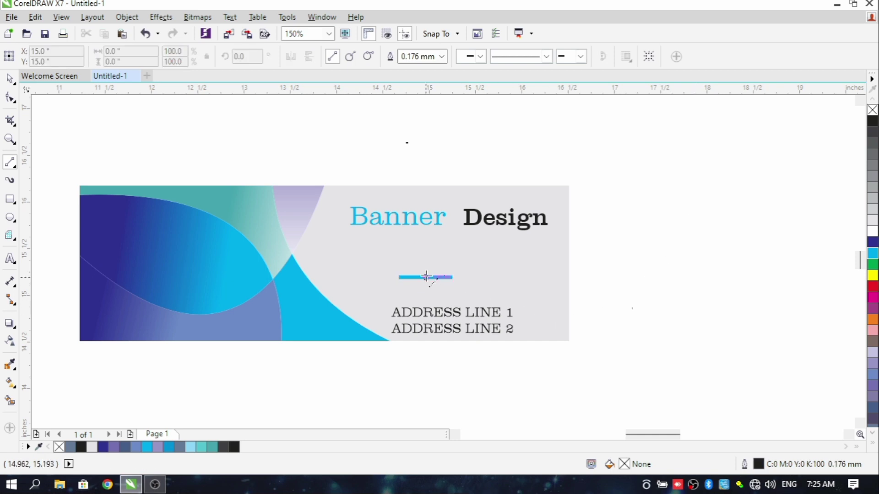
Step: Shift the cyan accent line left so its start aligns with the left edge of the address lines
click(11, 81)
click(427, 277)
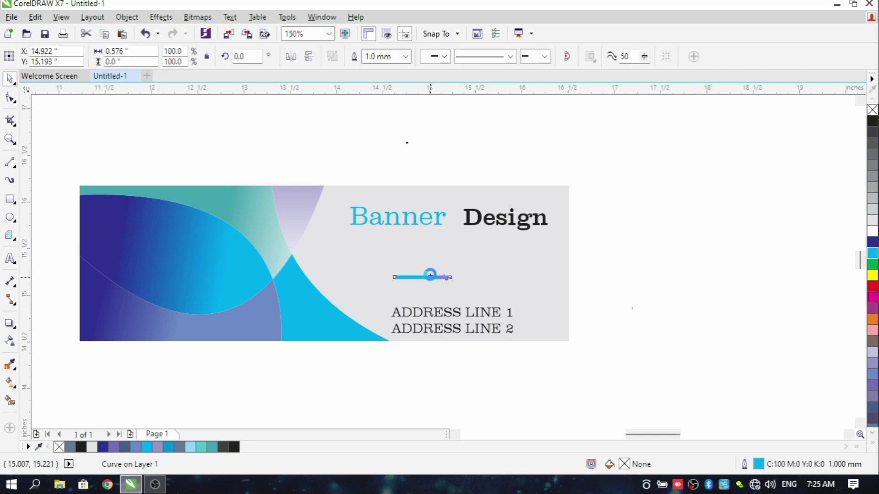
key(Escape)
click(418, 276)
click(419, 276)
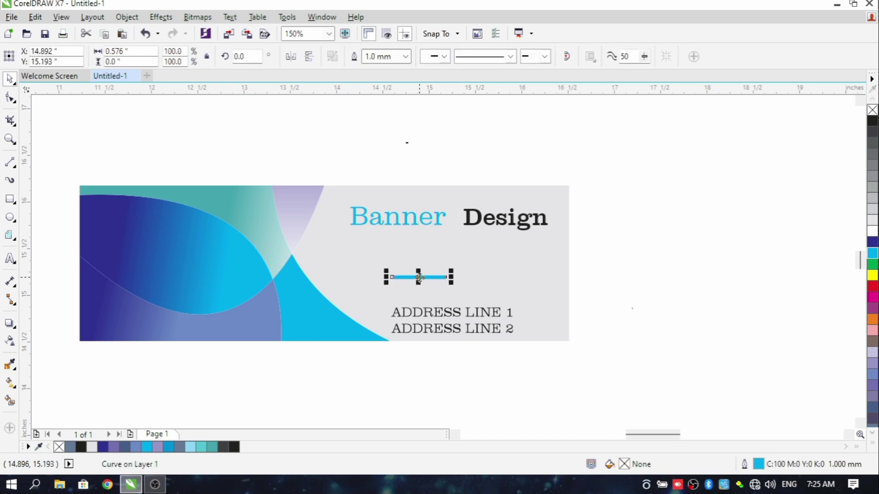
key(Escape)
click(403, 229)
click(707, 280)
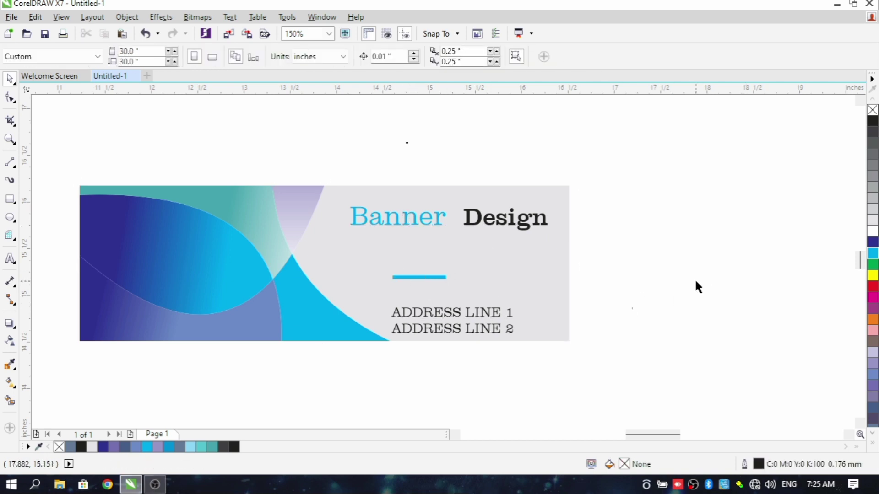
Step: Zoom in on the finished banner and examine the whole design in full-screen preview
scroll(690, 285, down, 1)
scroll(590, 261, up, 1)
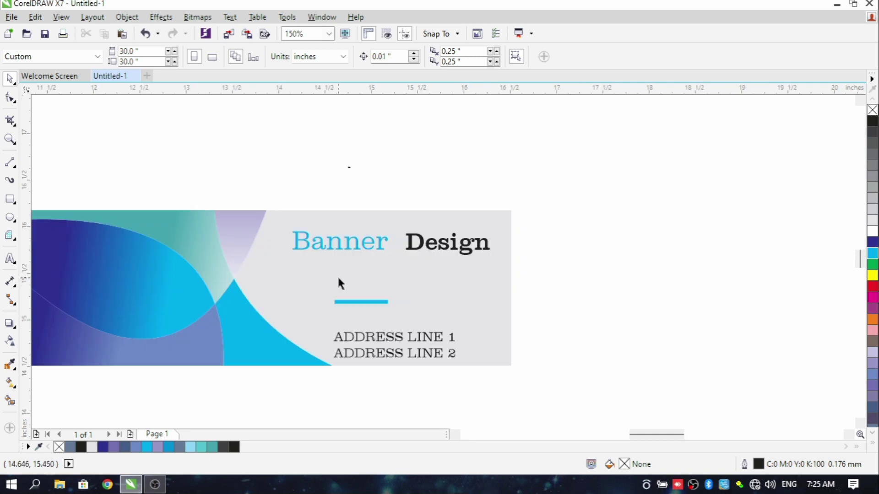
scroll(320, 259, down, 1)
scroll(254, 252, up, 1)
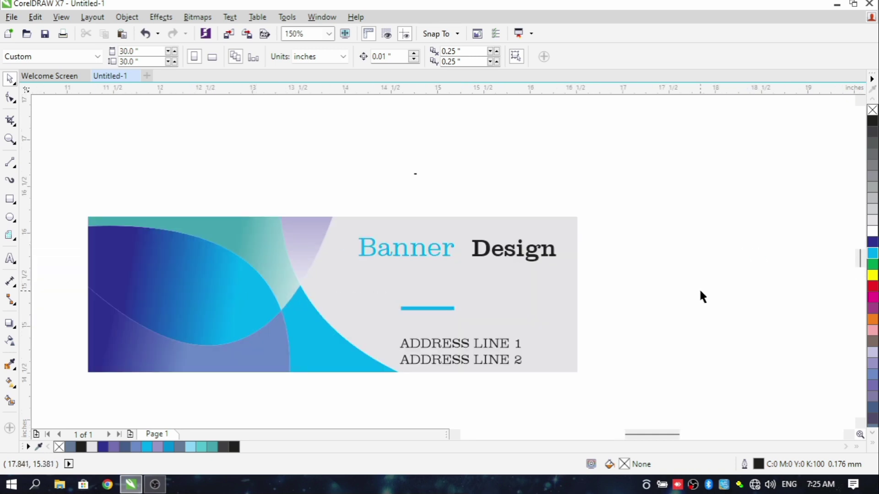
scroll(699, 288, up, 1)
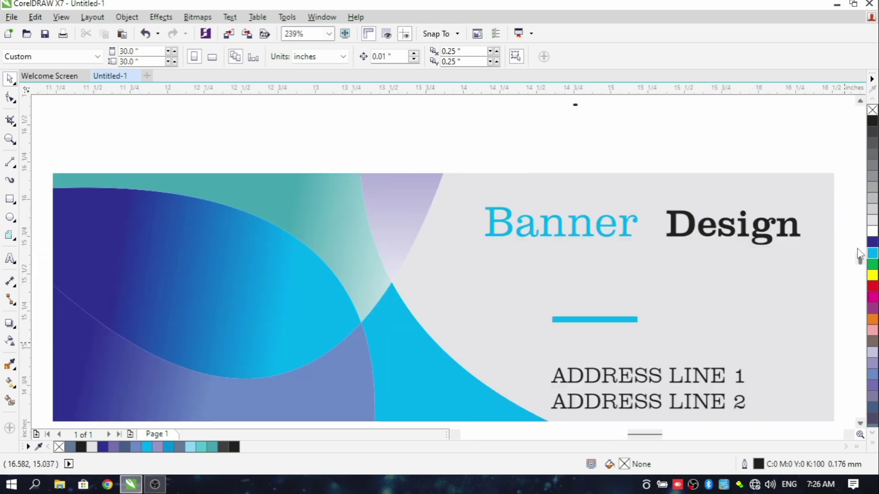
key(F9)
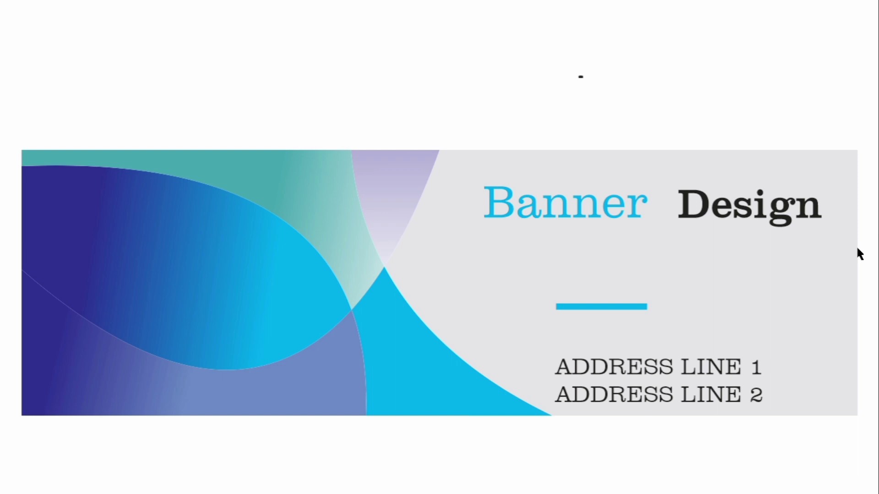